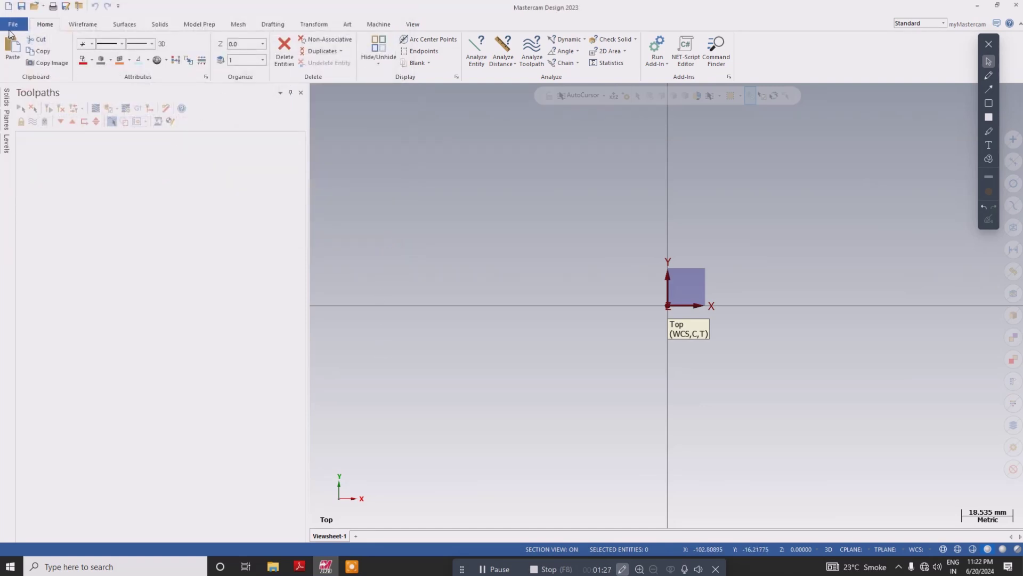
- Start opening a file from the computer and browse to the 3d model folder on Local Disk (D:)
left_click(10, 24)
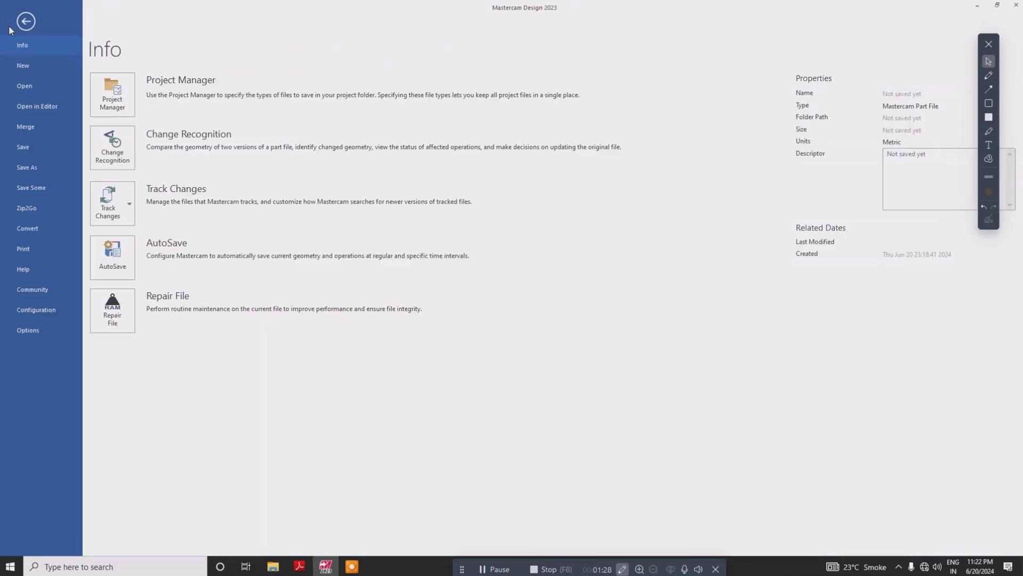
left_click(44, 90)
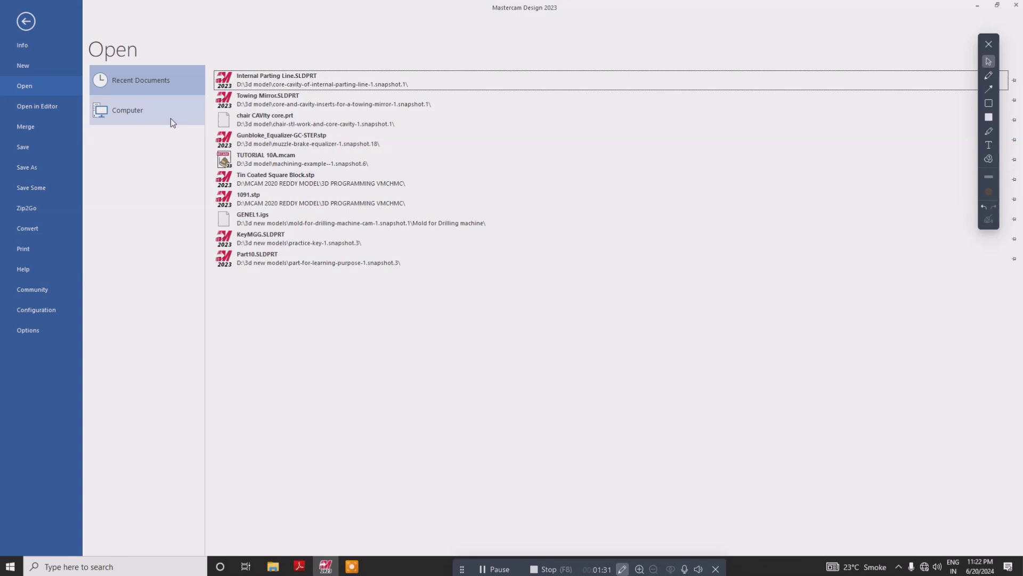
left_click(171, 118)
left_click(244, 410)
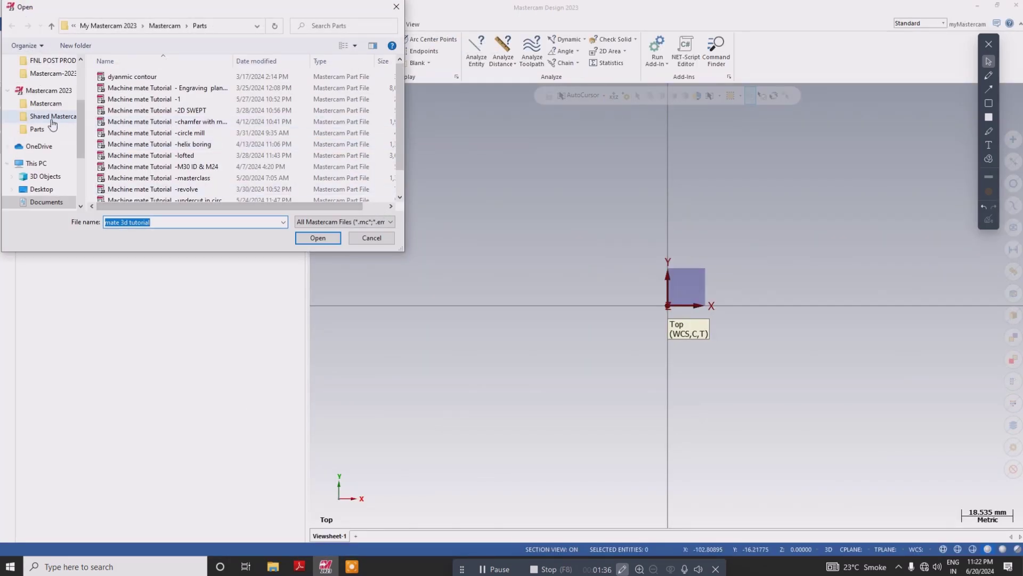
left_click_drag(80, 109, 79, 155)
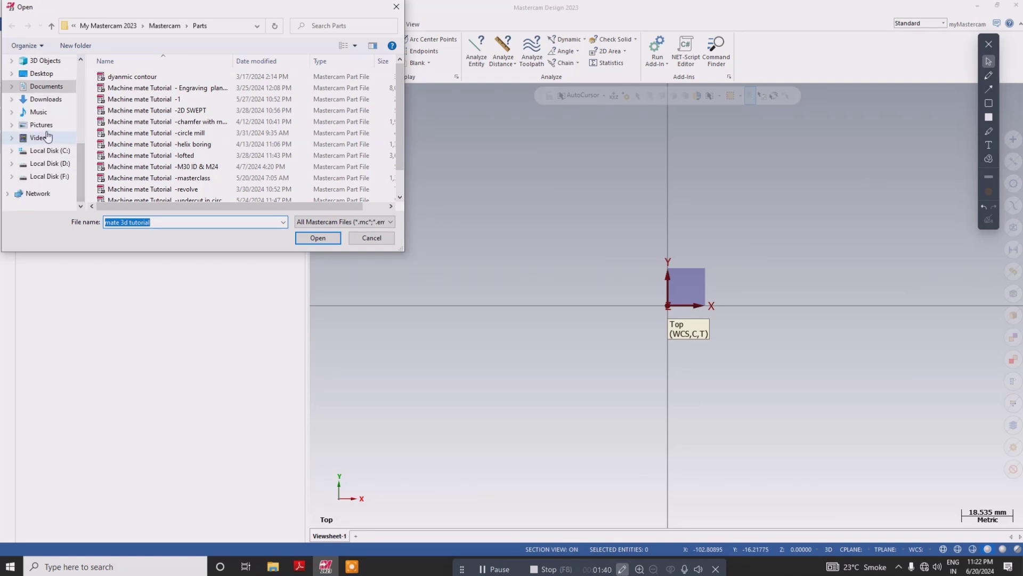
scroll(46, 138, "up", 2)
left_click(62, 86)
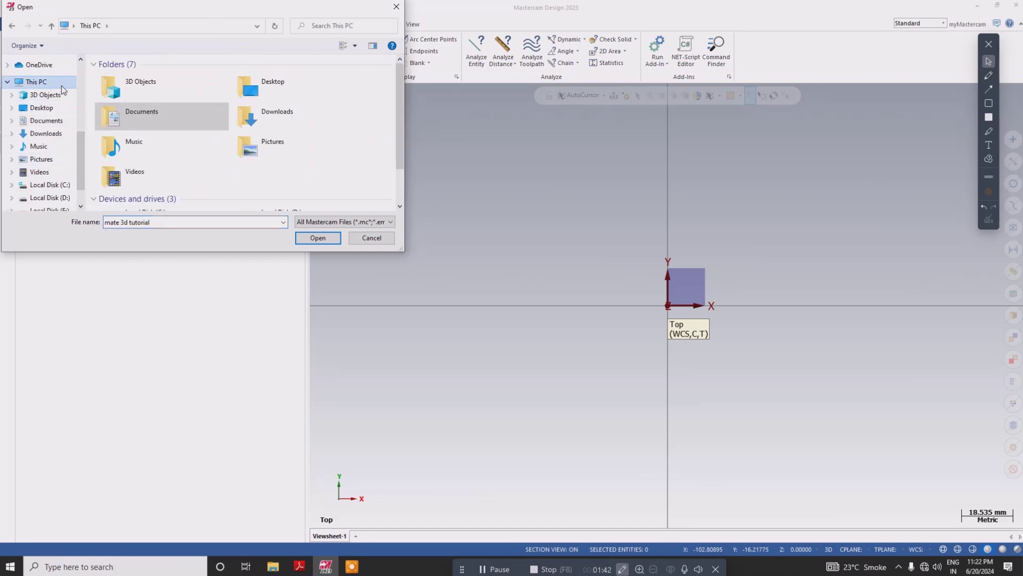
left_click_drag(400, 84, 395, 130)
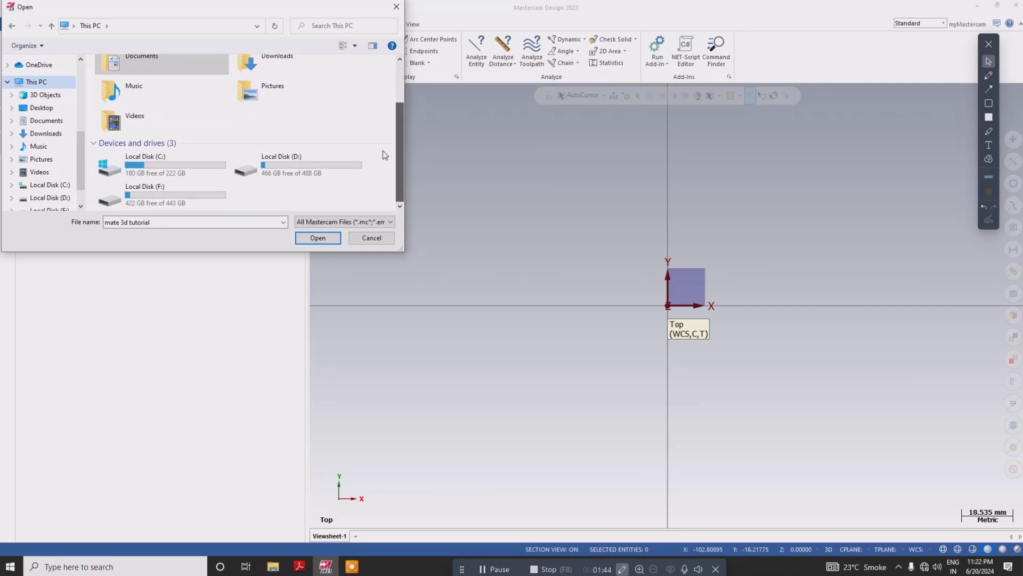
double_click(298, 167)
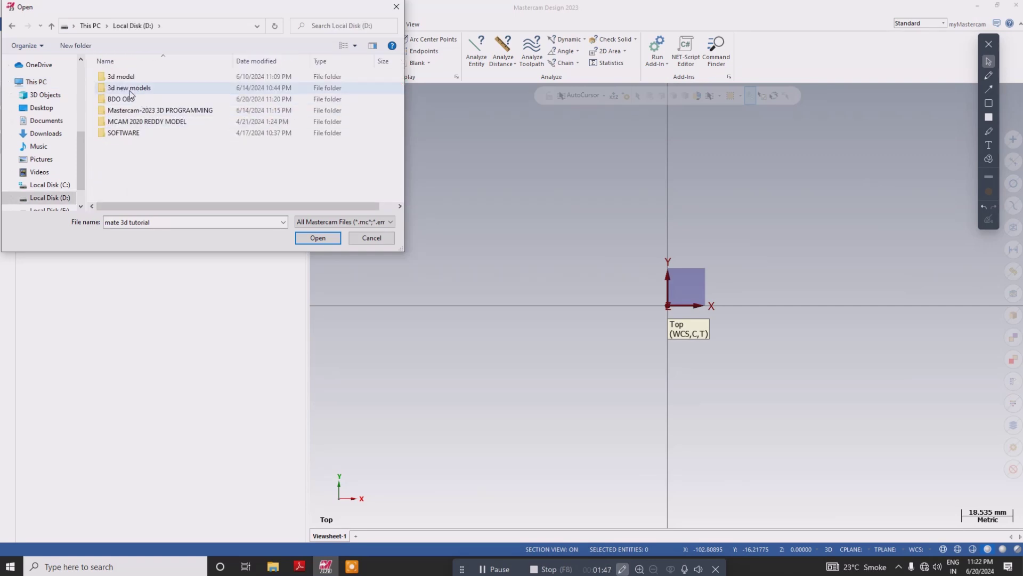
double_click(165, 76)
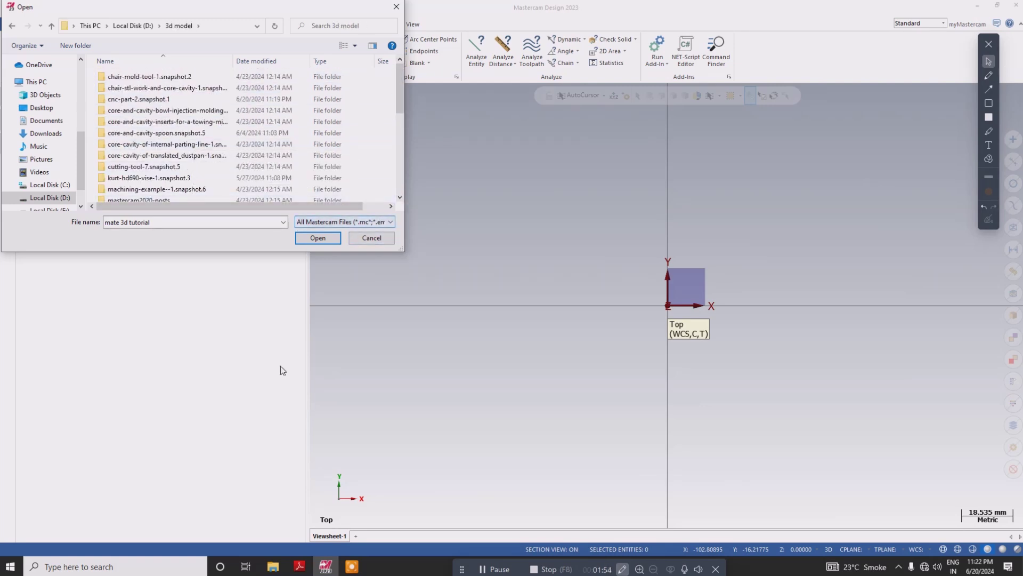
- Check the cnc-part-2.snapshot.1 folder in File Explorer and return to the 3d model folder in Mastercam's Open dialog
left_click(272, 566)
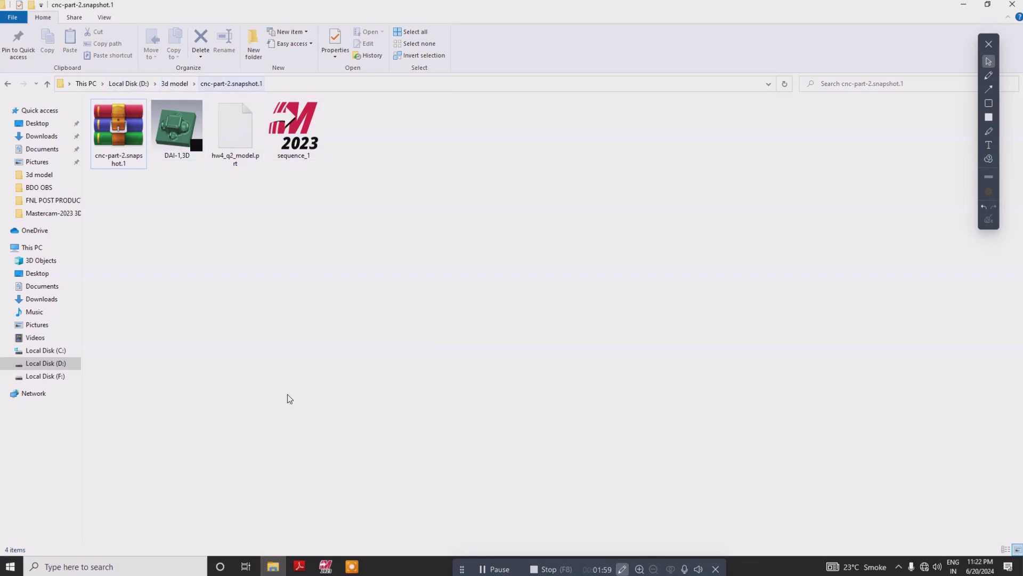
left_click(323, 567)
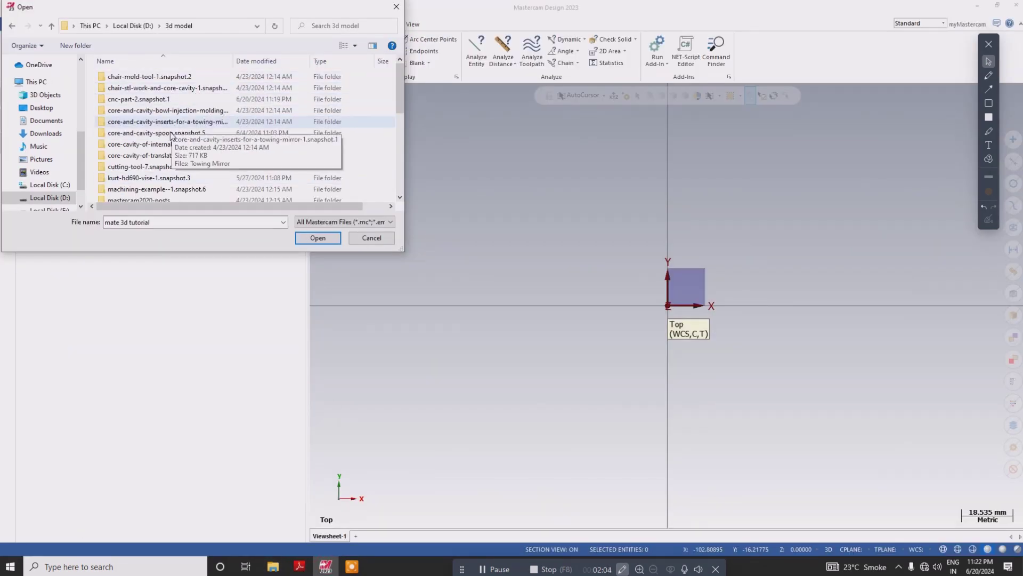
left_click(53, 28)
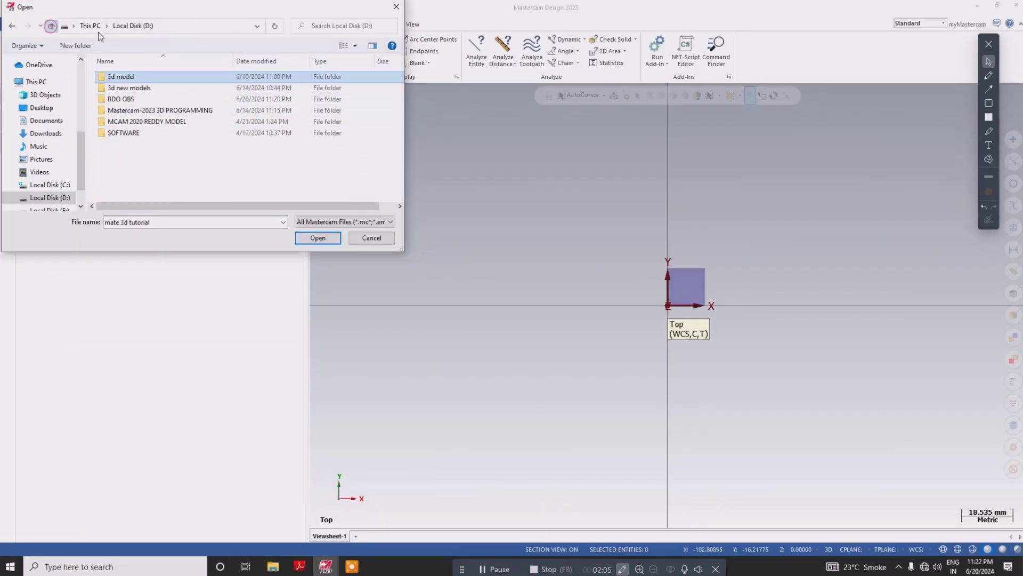
double_click(158, 78)
- Go to the simple 3d model folder inside metal-model-1.snapshot.1 and list files of all types
scroll(163, 118, "down", 3)
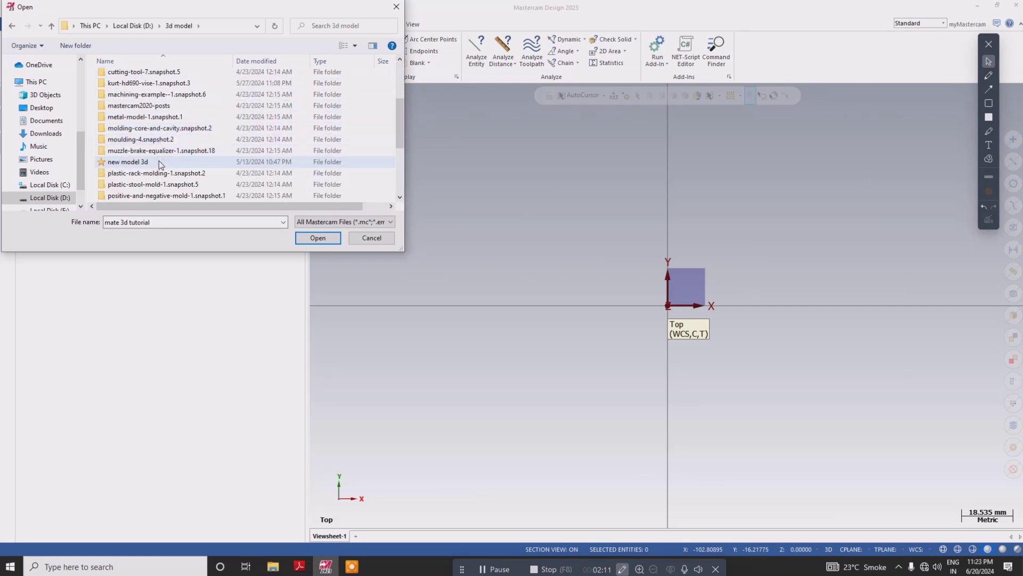
scroll(159, 162, "down", 4)
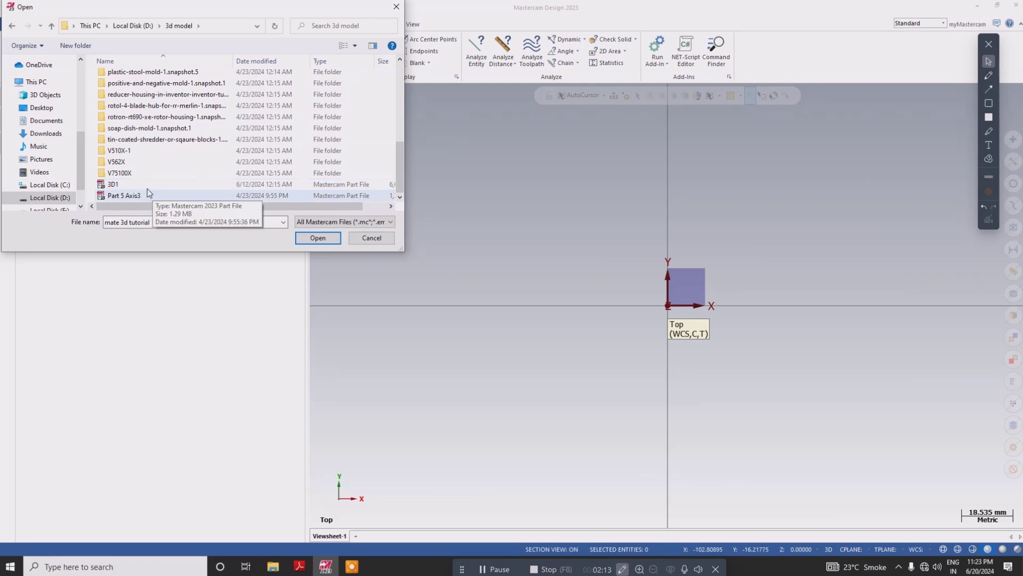
scroll(148, 190, "up", 2)
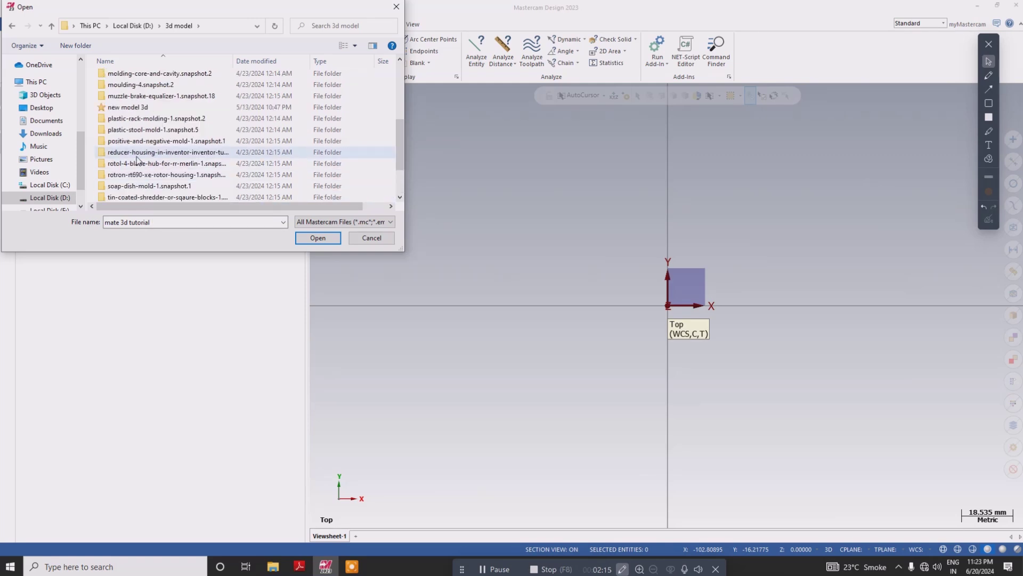
scroll(138, 159, "up", 2)
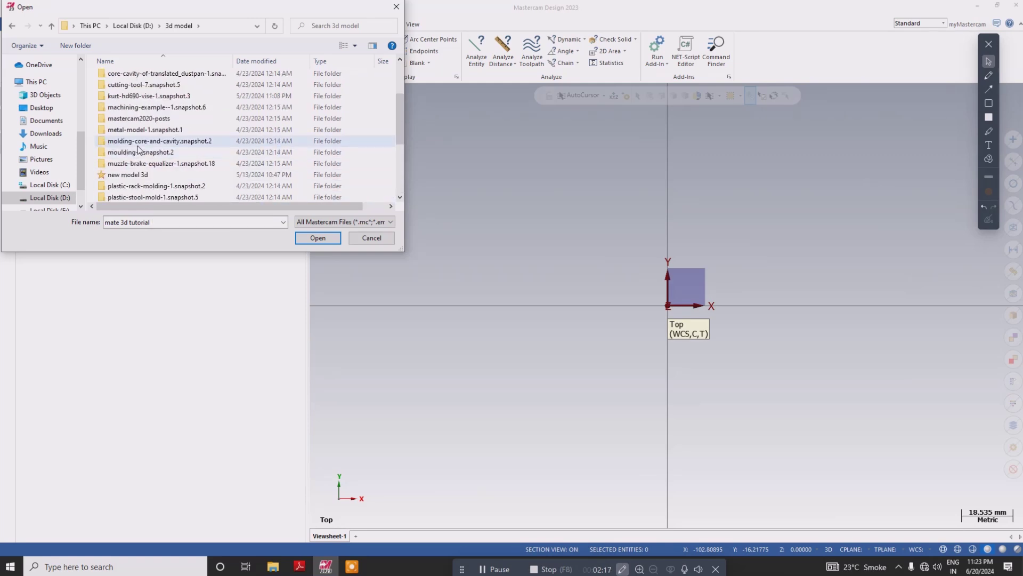
scroll(140, 80, "up", 3)
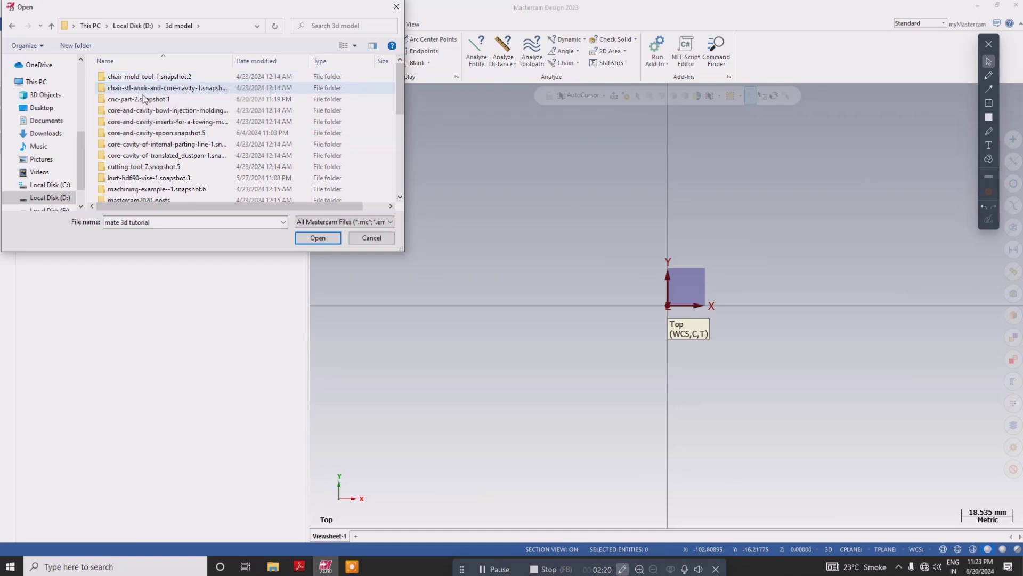
scroll(144, 165, "down", 1)
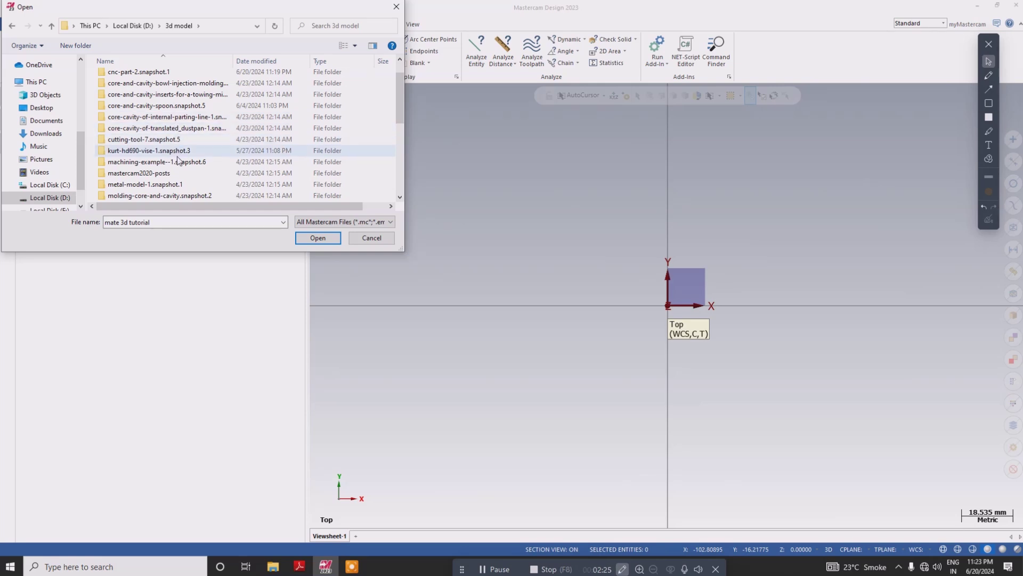
scroll(216, 165, "down", 1)
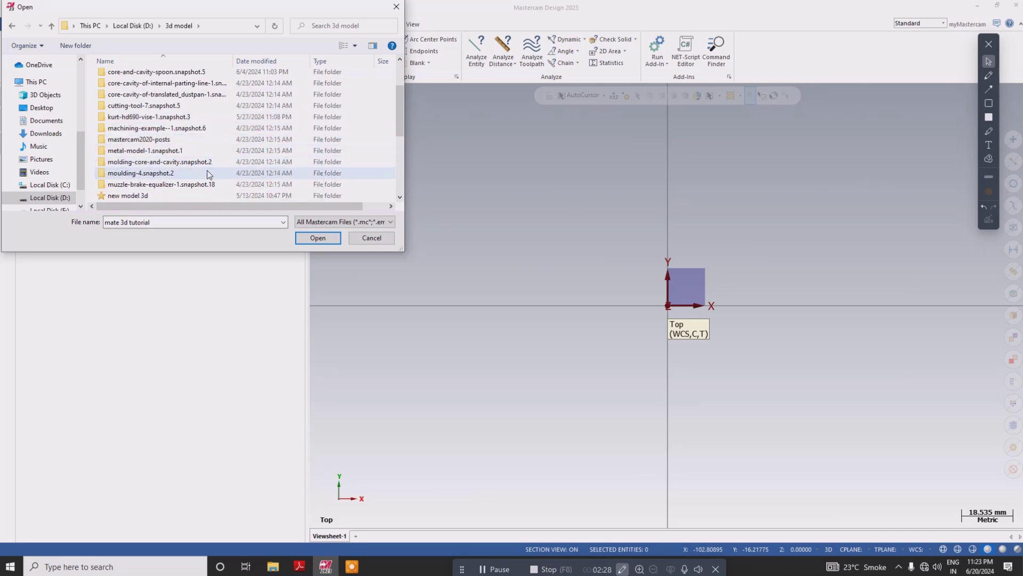
double_click(205, 154)
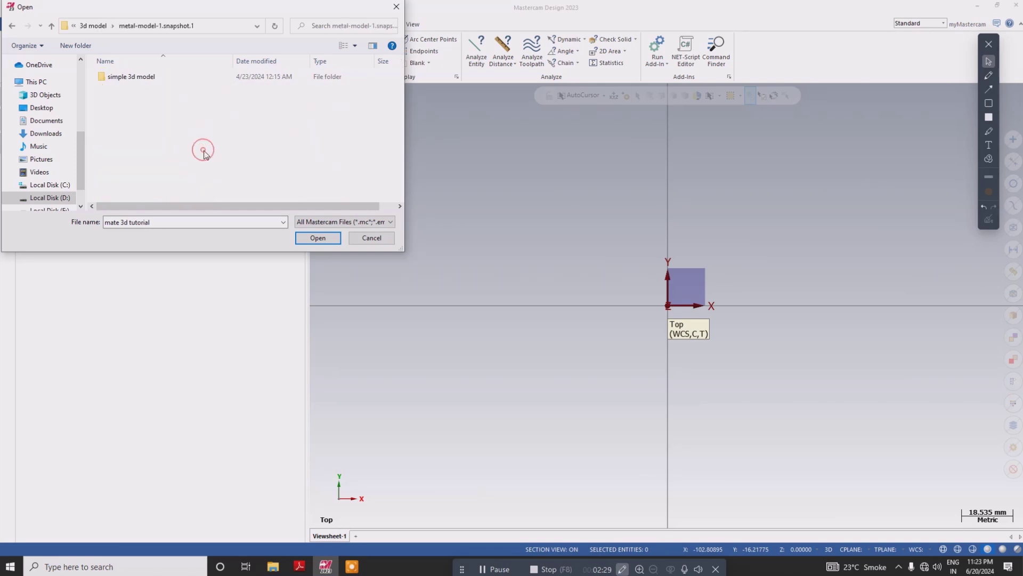
left_click(180, 77)
double_click(180, 76)
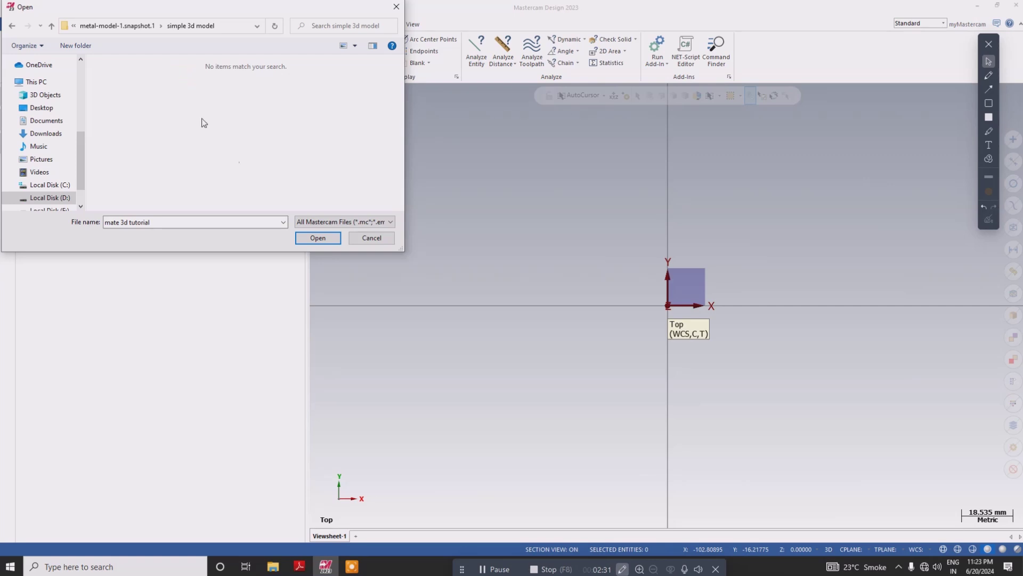
left_click(344, 221)
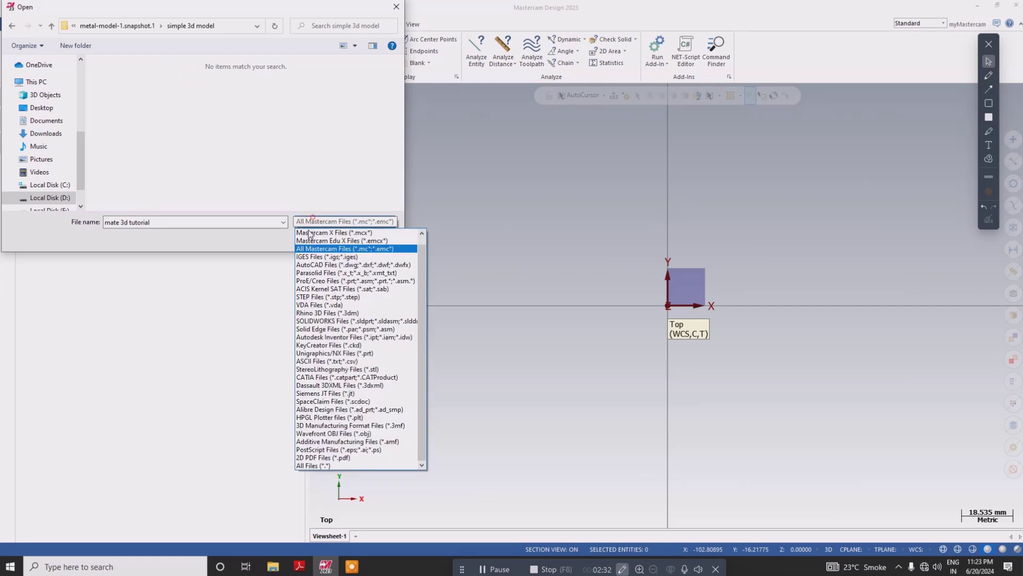
left_click(331, 465)
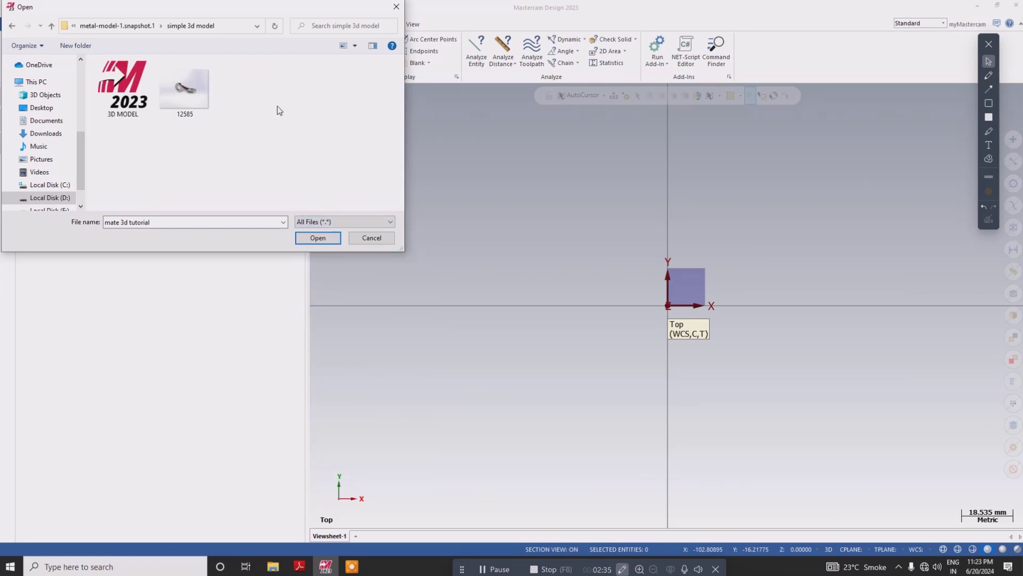
- Examine the properties of the 3D MODEL file and review the file formats available for opening
left_click(126, 91)
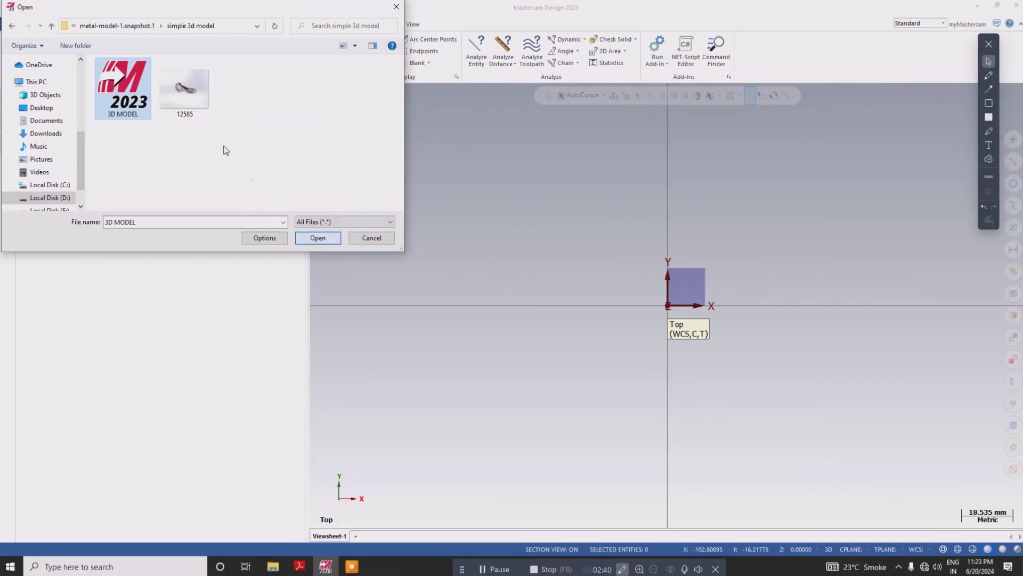
right_click(123, 84)
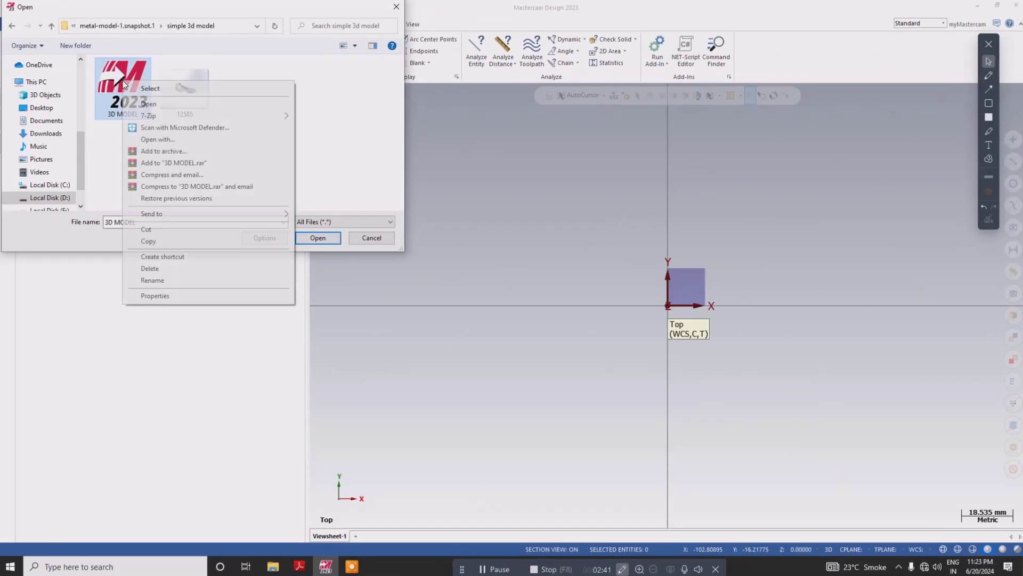
left_click(190, 299)
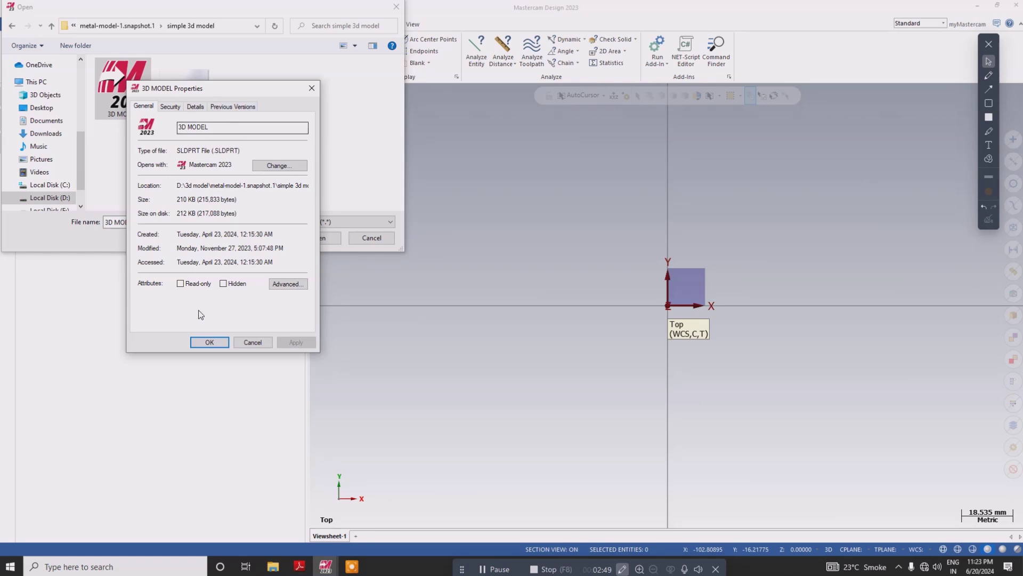
left_click(253, 342)
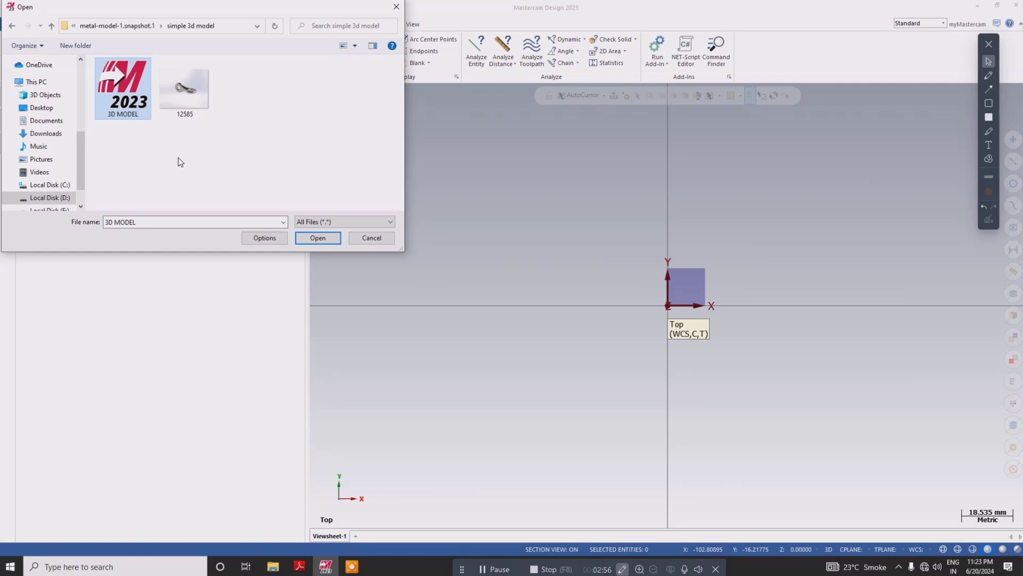
left_click(339, 223)
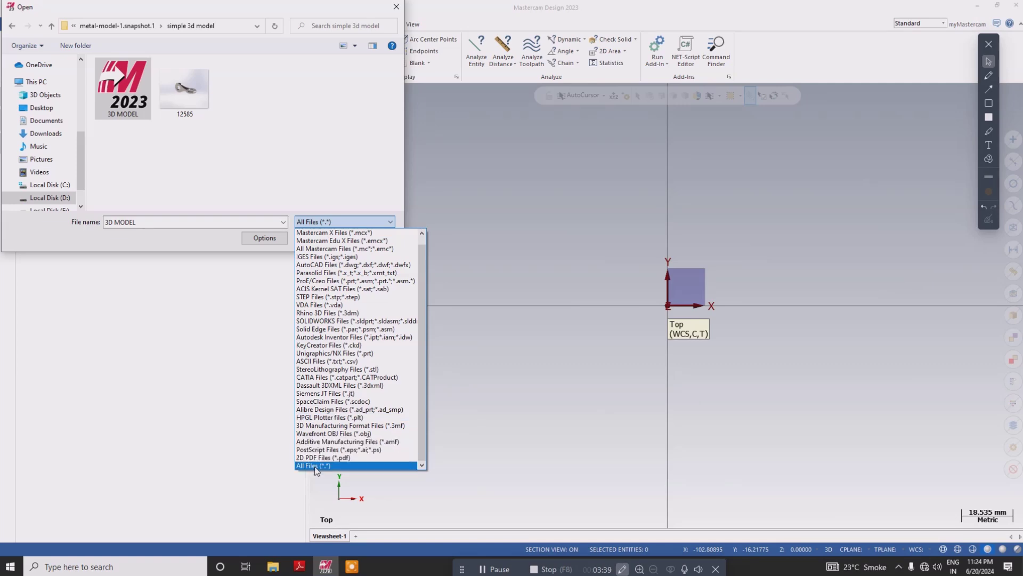
left_click(201, 308)
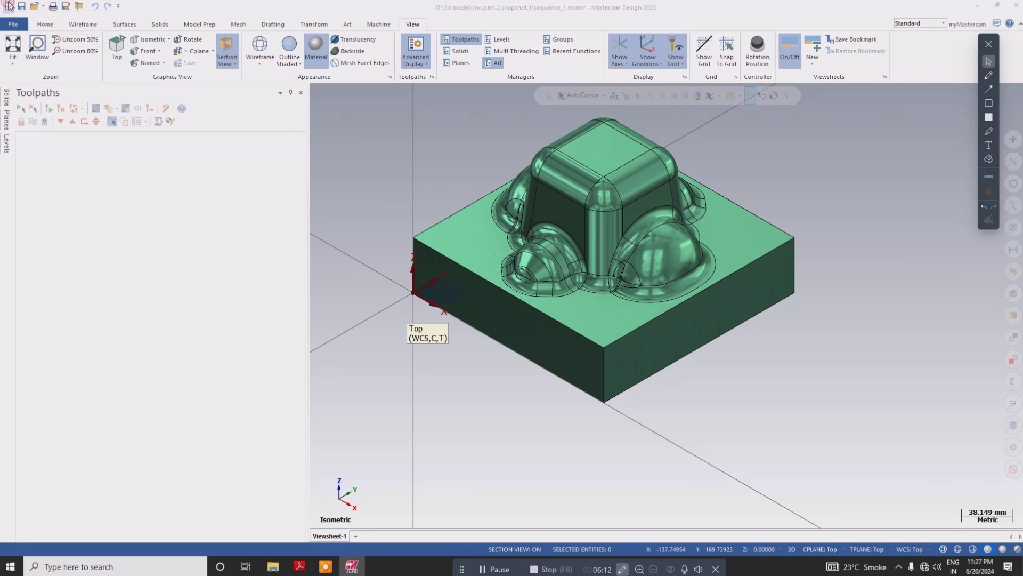
- Clear the green block model from the workspace by starting a new empty part
key("ctrl+o")
left_click(542, 302)
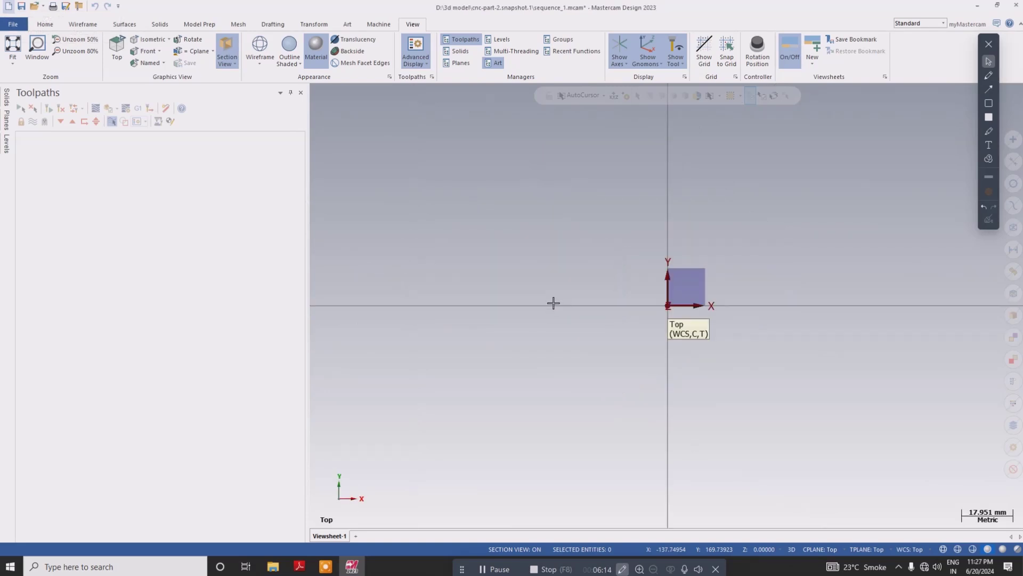
- Switch to File Explorer, look inside metal-model-1.snapshot.1's simple 3d model folder, and return to the 3d model folder
left_click(281, 568)
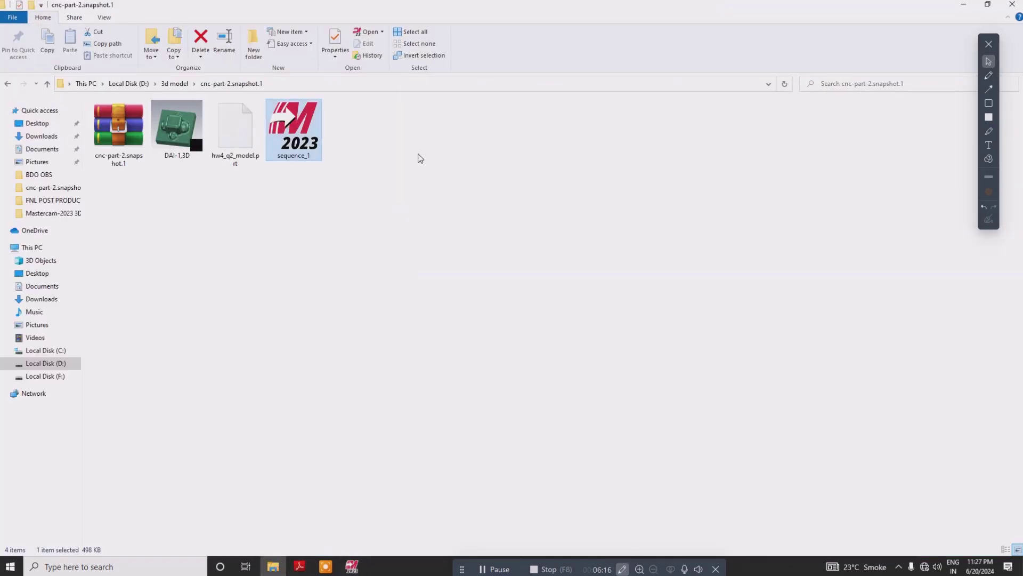
left_click(47, 84)
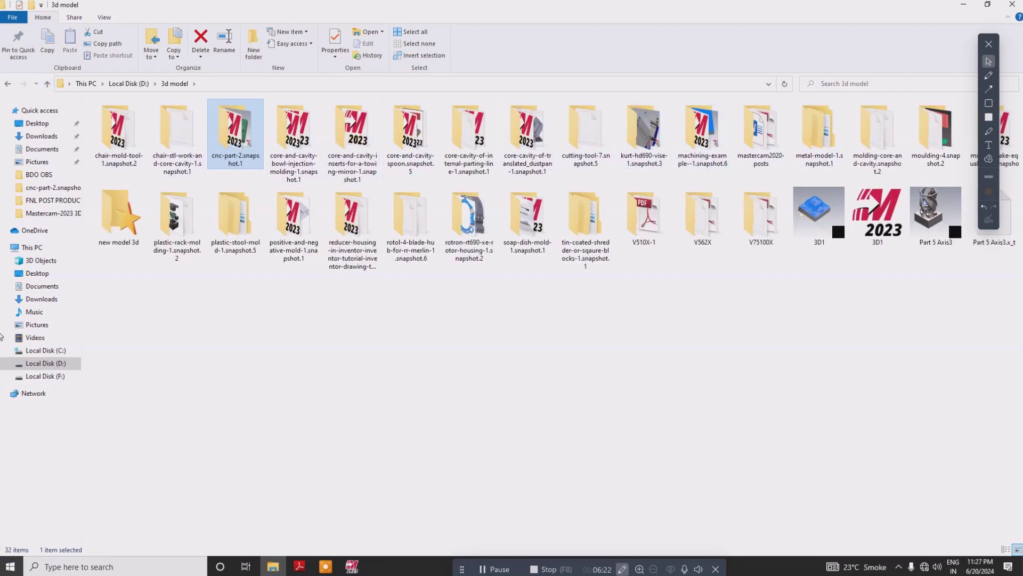
double_click(812, 146)
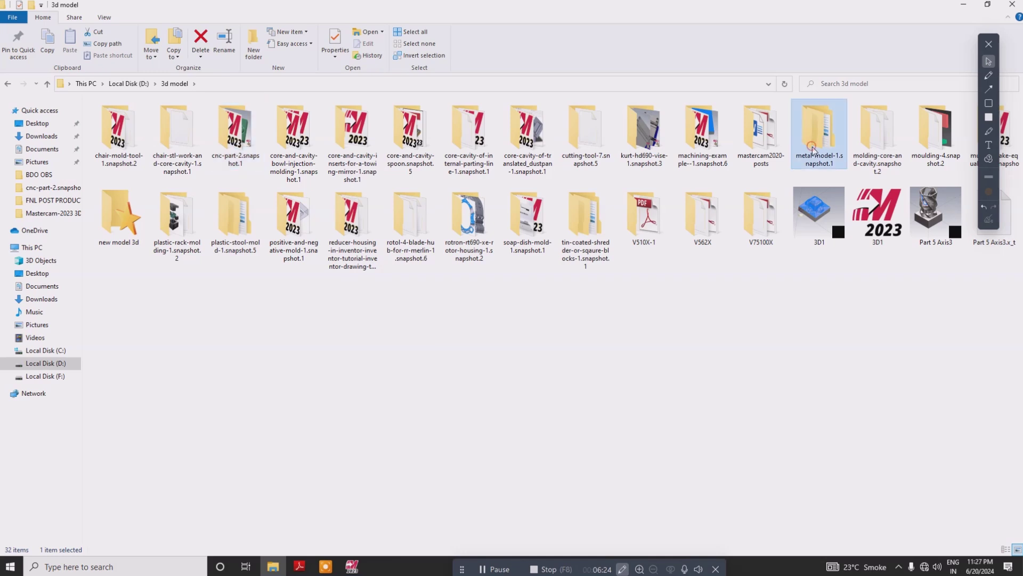
double_click(194, 117)
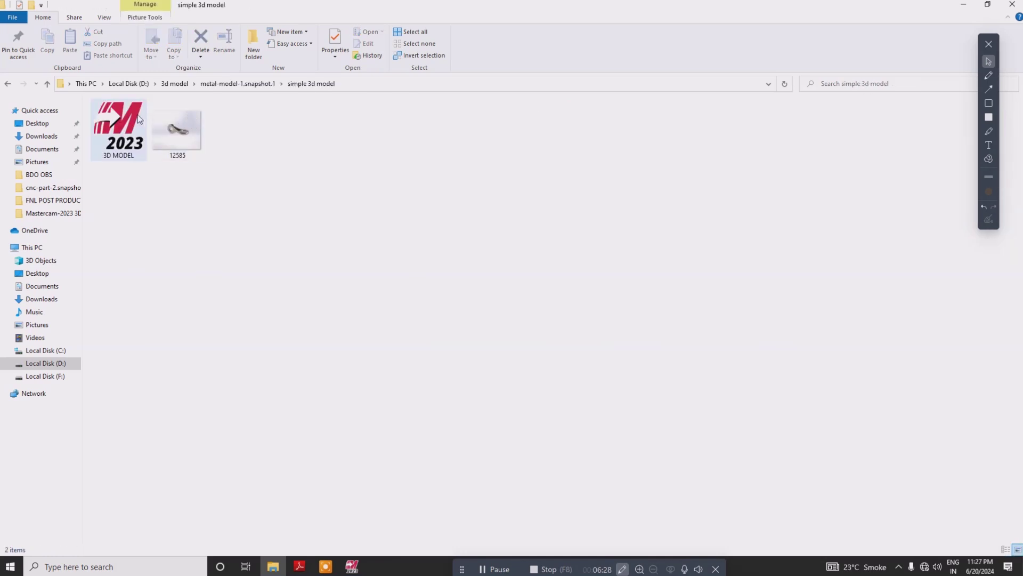
left_click(46, 84)
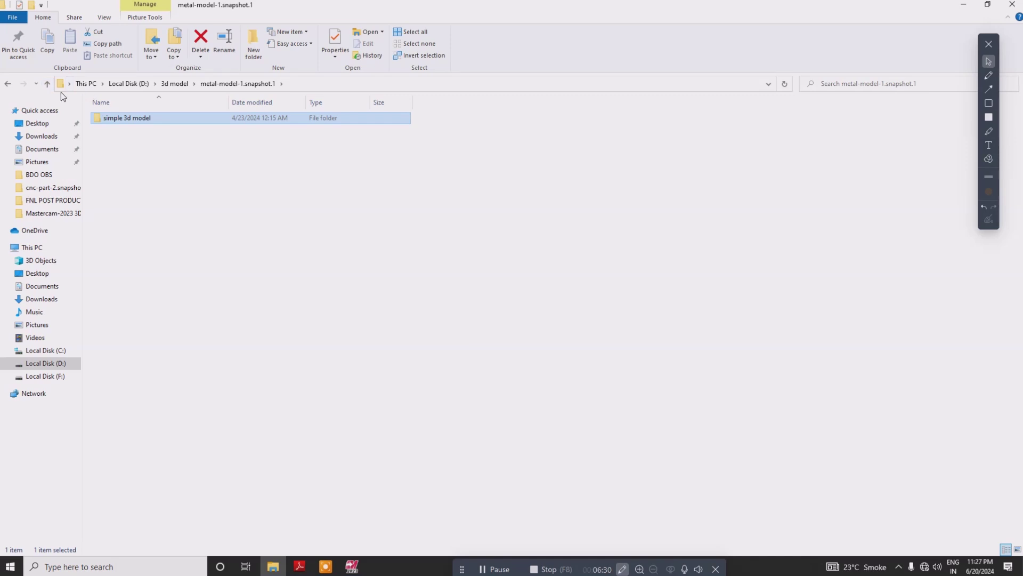
left_click(47, 84)
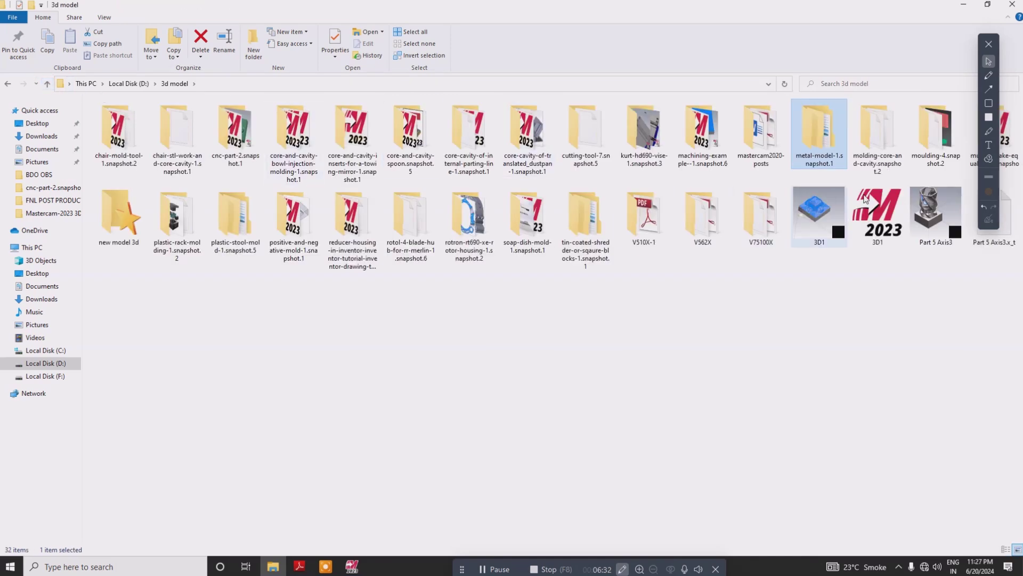
- Open mouldig_core.prt.1 from the molding-core-and-cavity.snapshot.2 folder in Mastercam and view the core model at an angle
double_click(899, 144)
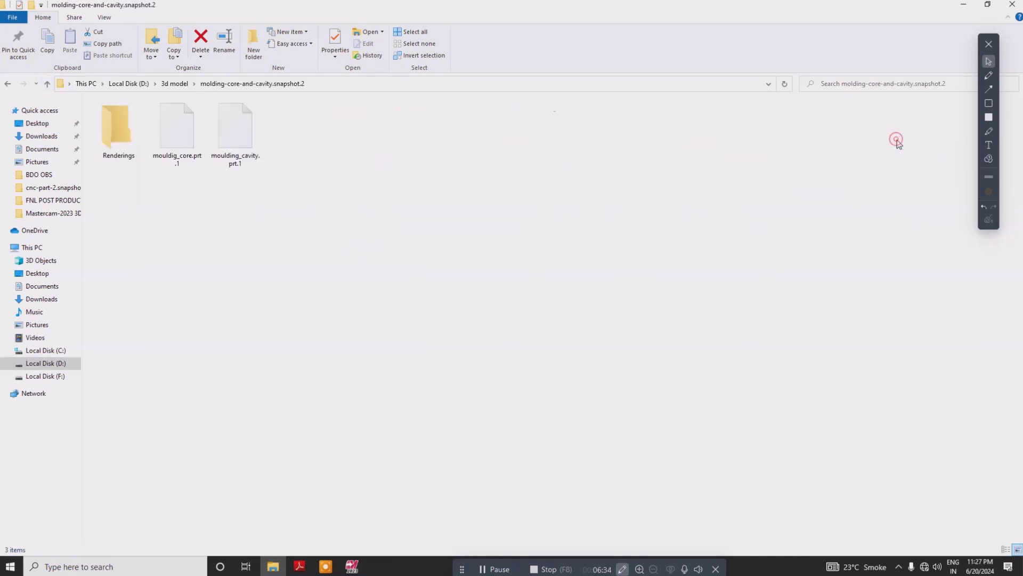
left_click(132, 128)
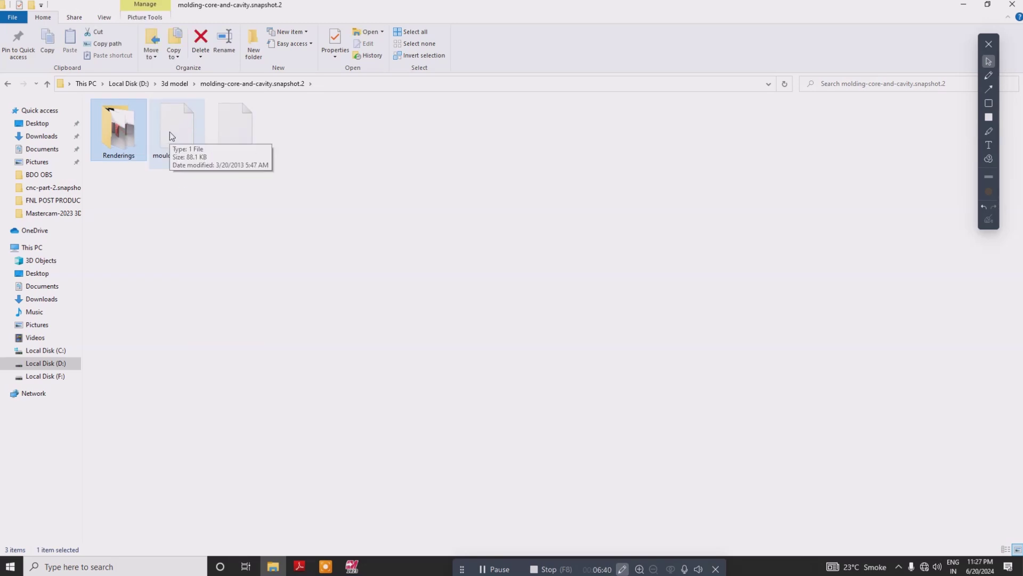
left_click_drag(180, 123, 468, 393)
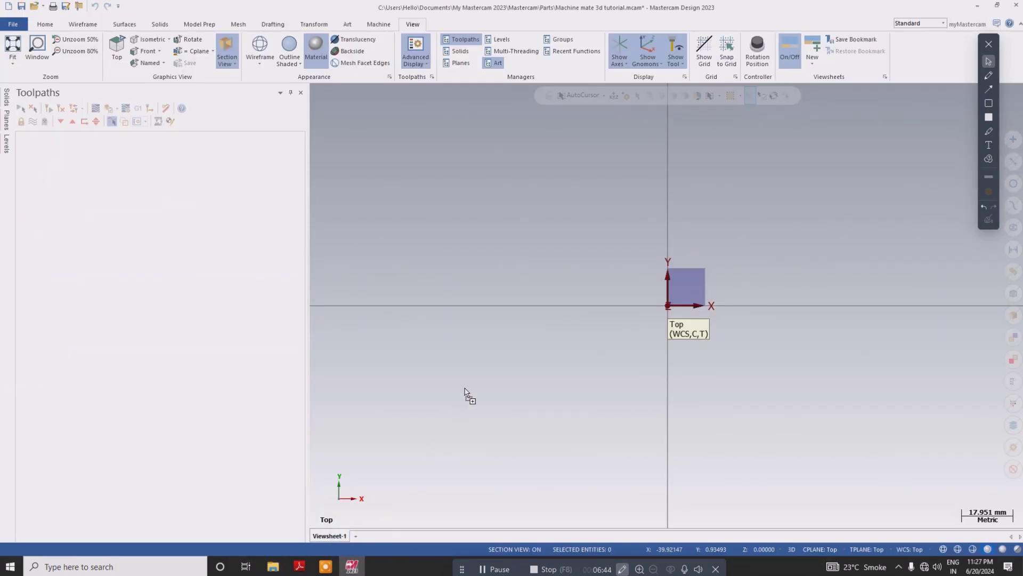
left_click(542, 302)
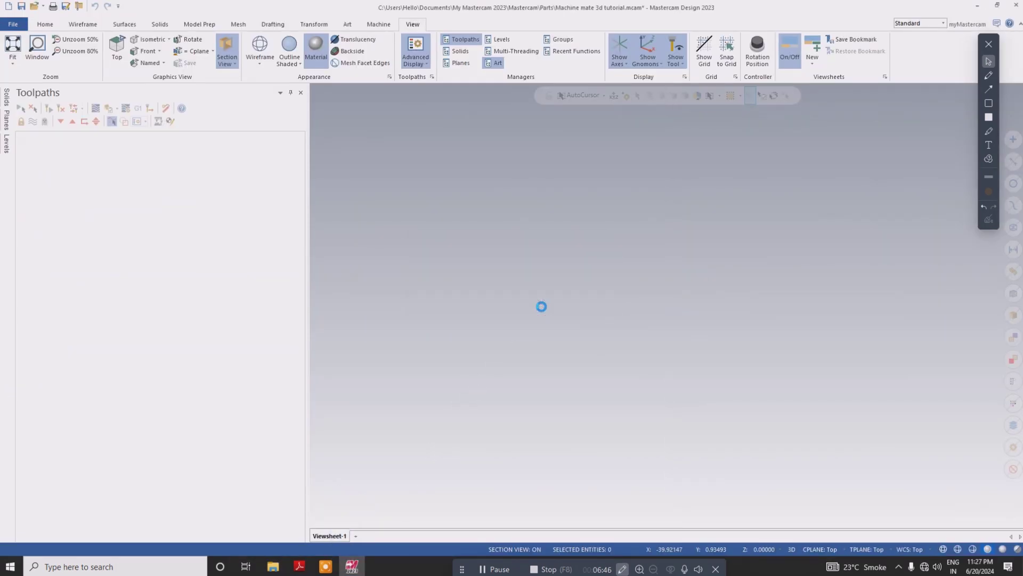
scroll(603, 190, "up", 5)
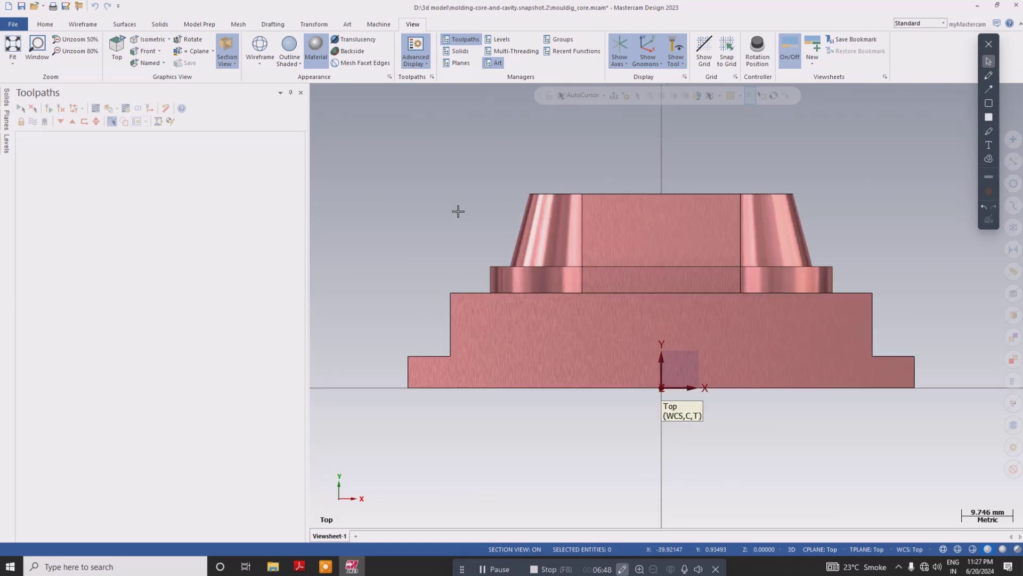
mouse_move(378, 261)
middle_mouse_down()
mouse_move(370, 283)
mouse_move(395, 203)
mouse_move(395, 277)
middle_mouse_up()
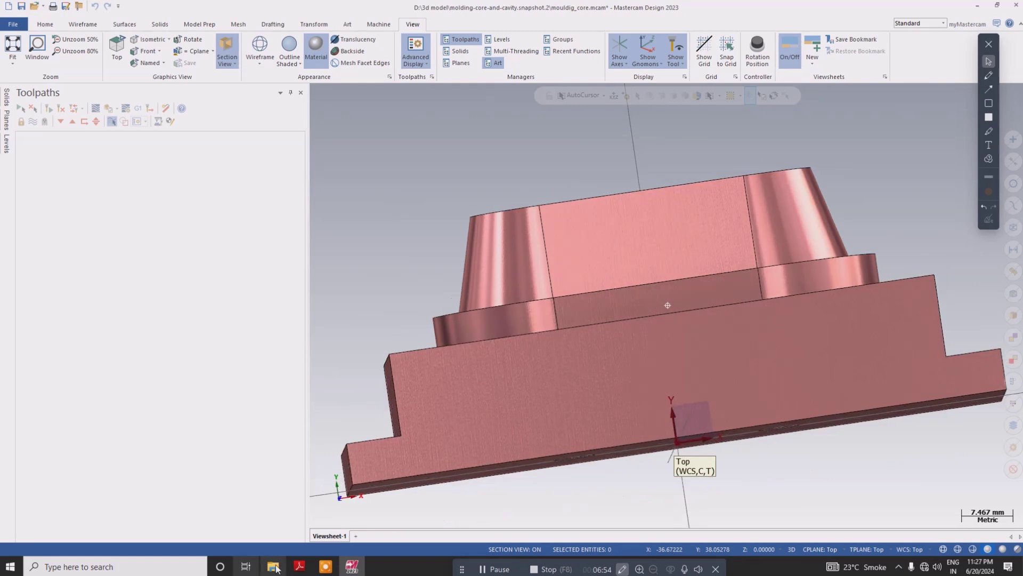
- Switch to File Explorer, look inside the moulding-4.snapshot.2 folder, and return to the 3d model folder
left_click(273, 565)
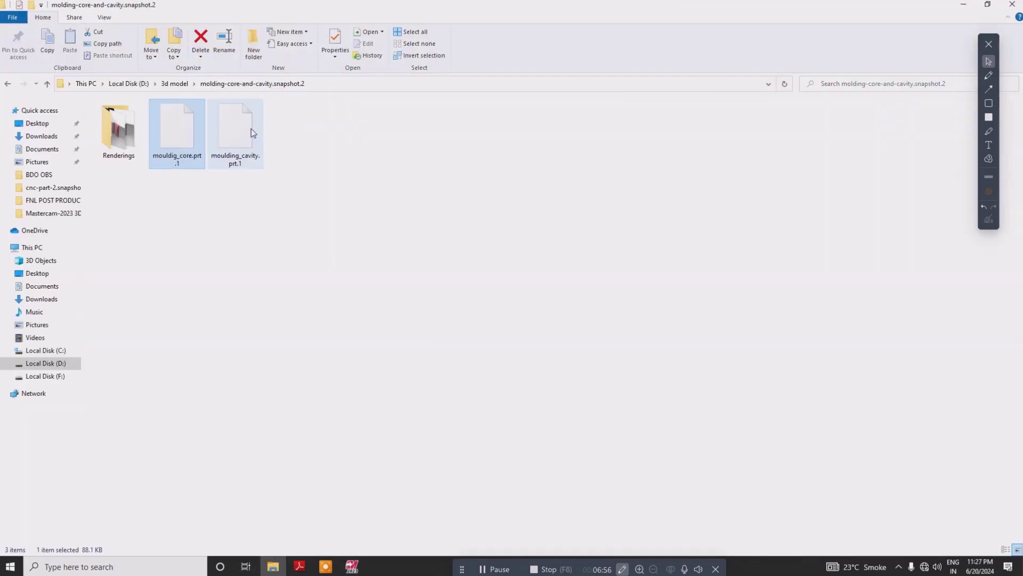
left_click(47, 84)
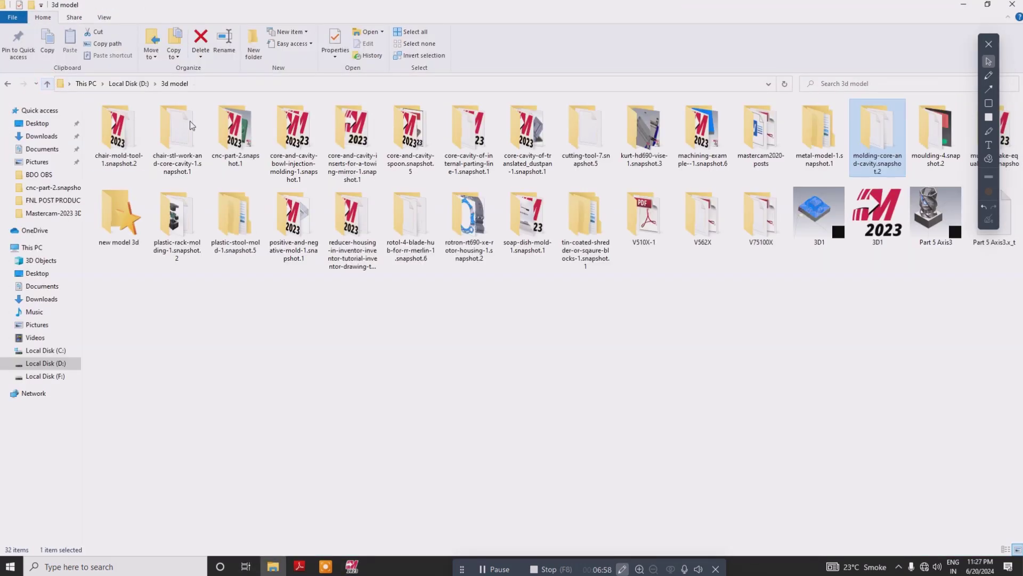
double_click(947, 133)
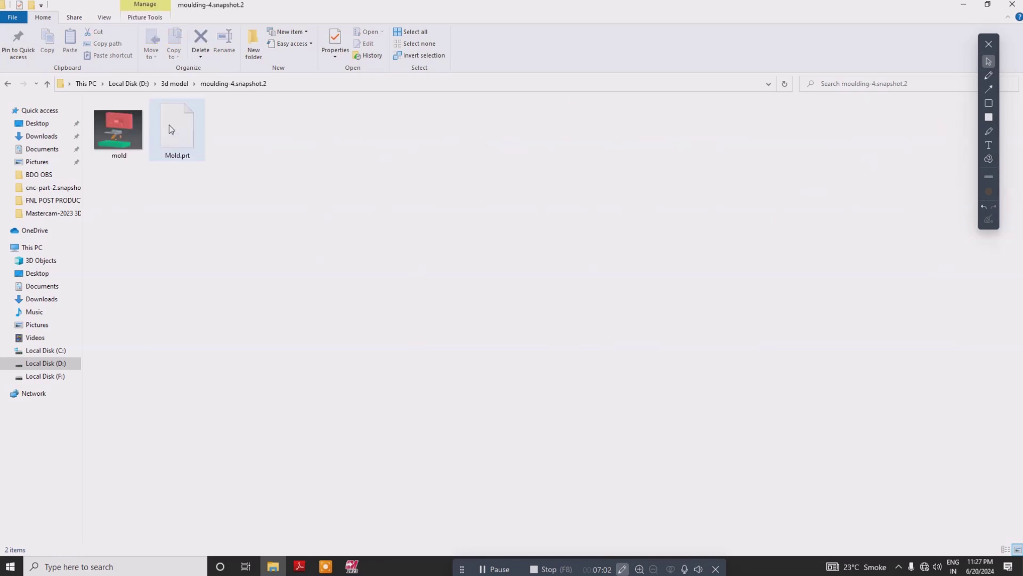
left_click(47, 84)
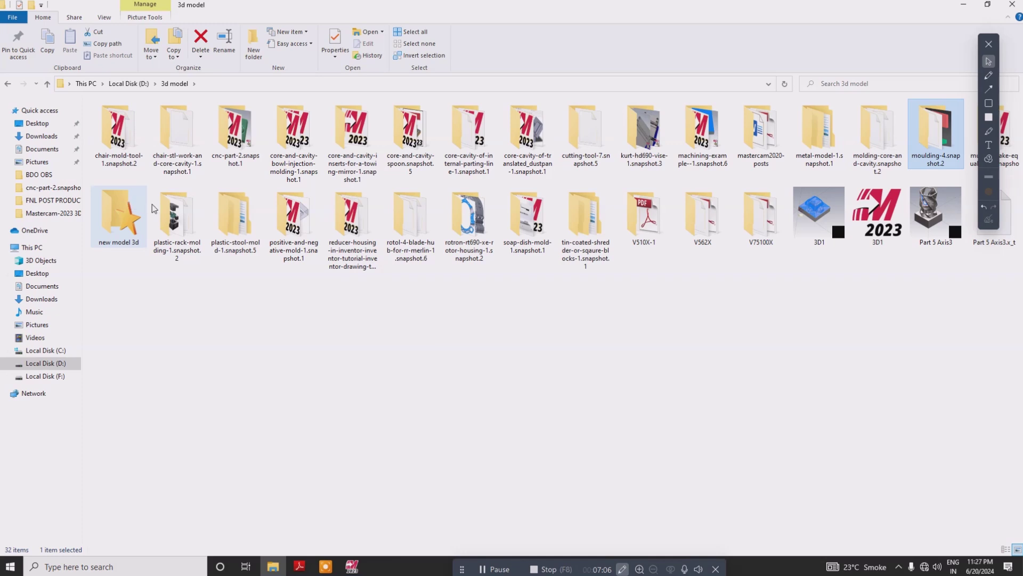
- Go to the plasic stool mold folder inside plastic-stool-mold-1.snapshot.5 and show its files with details
double_click(228, 207)
double_click(112, 127)
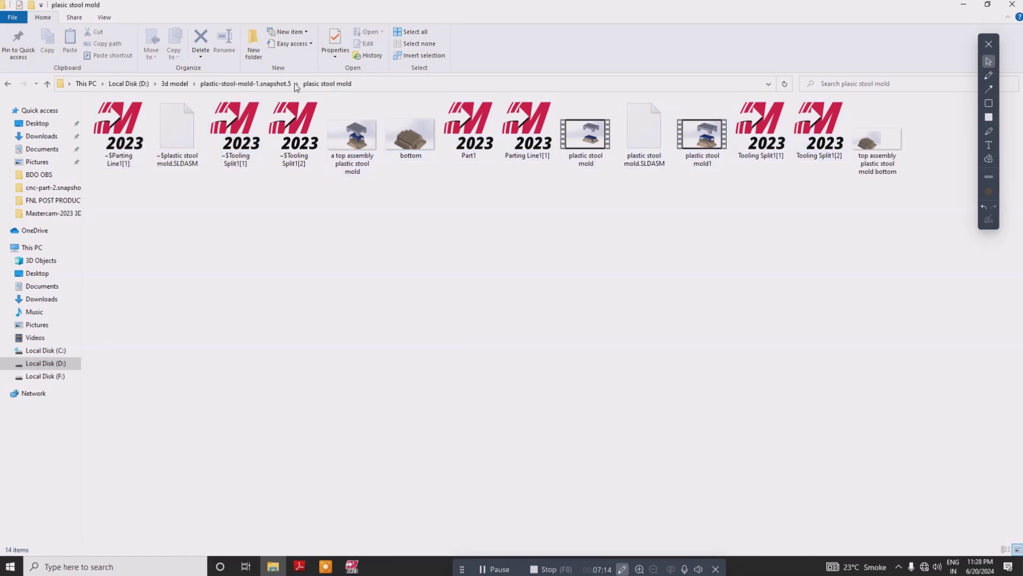
left_click(109, 17)
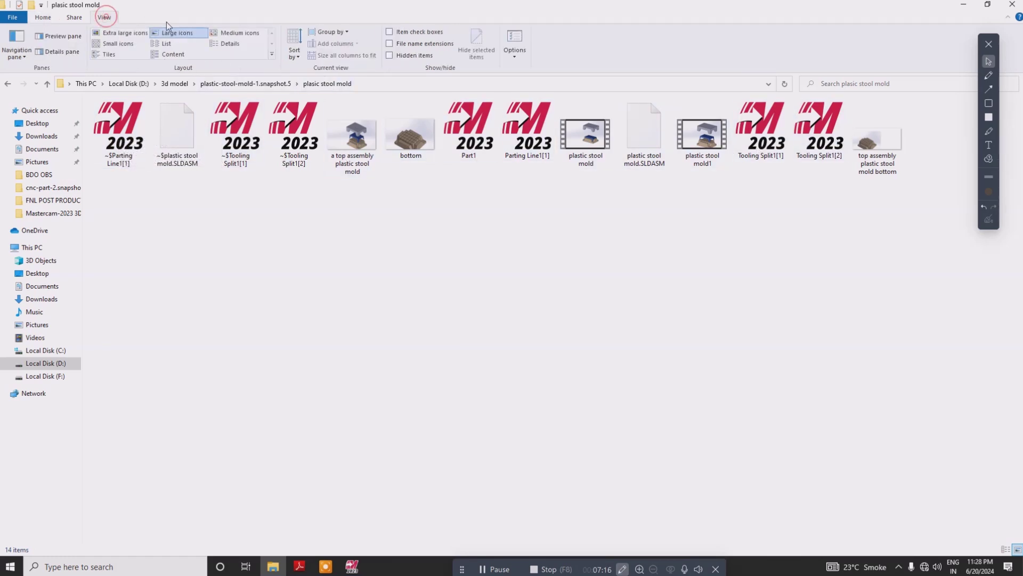
left_click(229, 43)
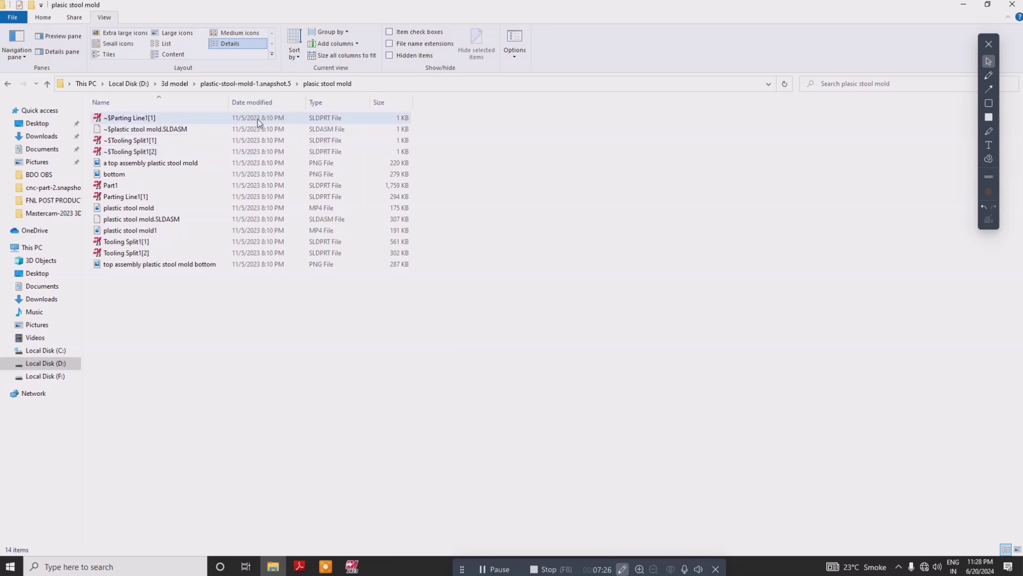
- Try to open the ~$Parting Line1[1] SLDPRT file in Mastercam, keeping its reference in the Recent Files list
left_click(200, 117)
left_click_drag(199, 118, 434, 265)
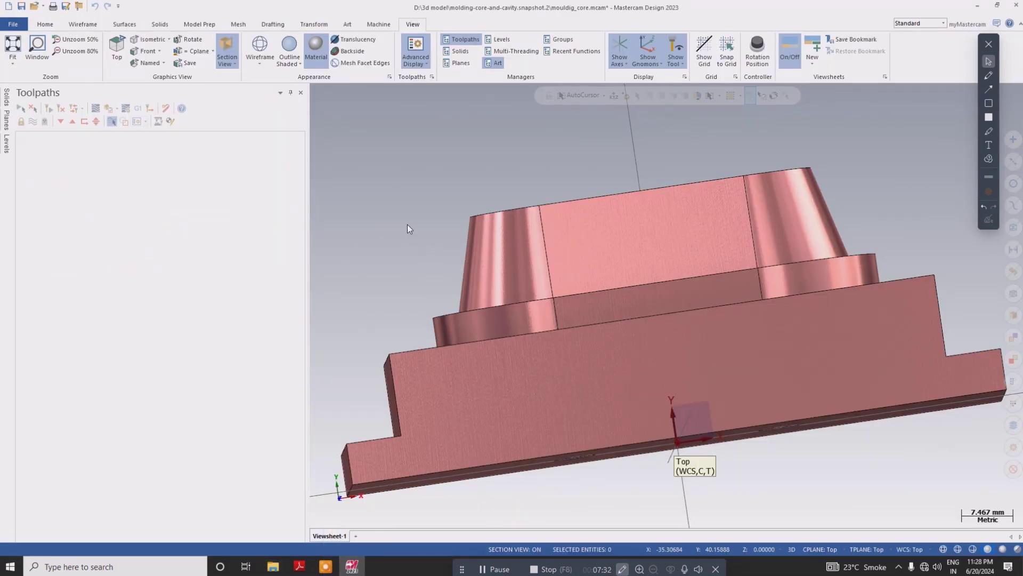
left_click_drag(407, 225, 407, 225)
left_click(541, 303)
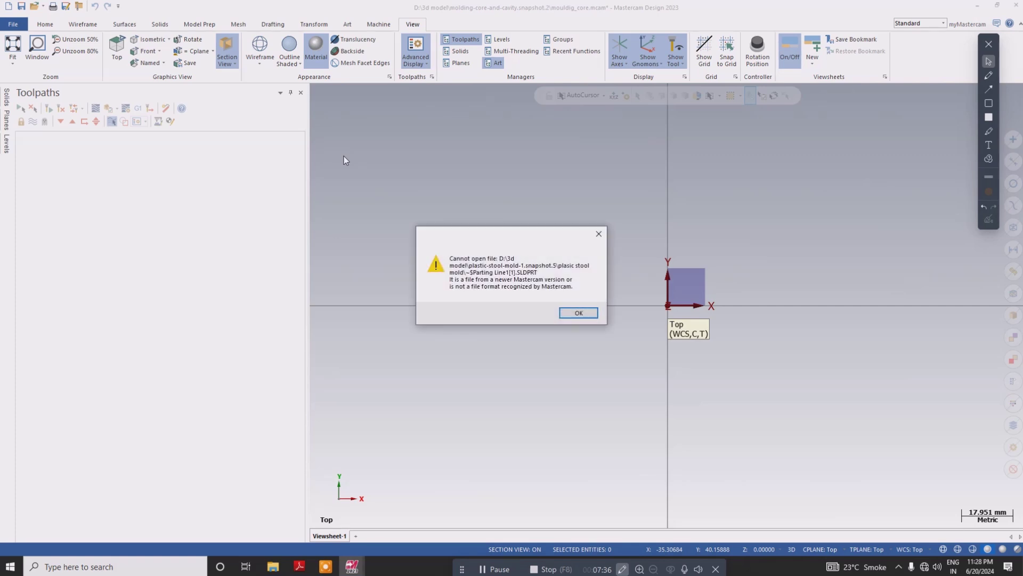
left_click(599, 235)
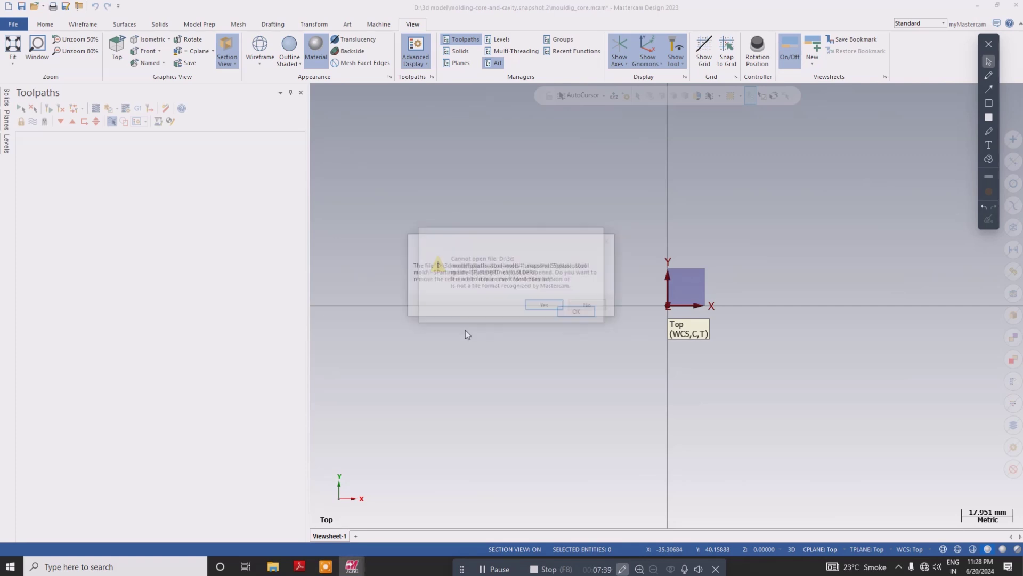
left_click(589, 307)
- Switch to File Explorer and try to open ~$Tooling Split1[1] in Mastercam, keeping its Recent Files reference
left_click(272, 566)
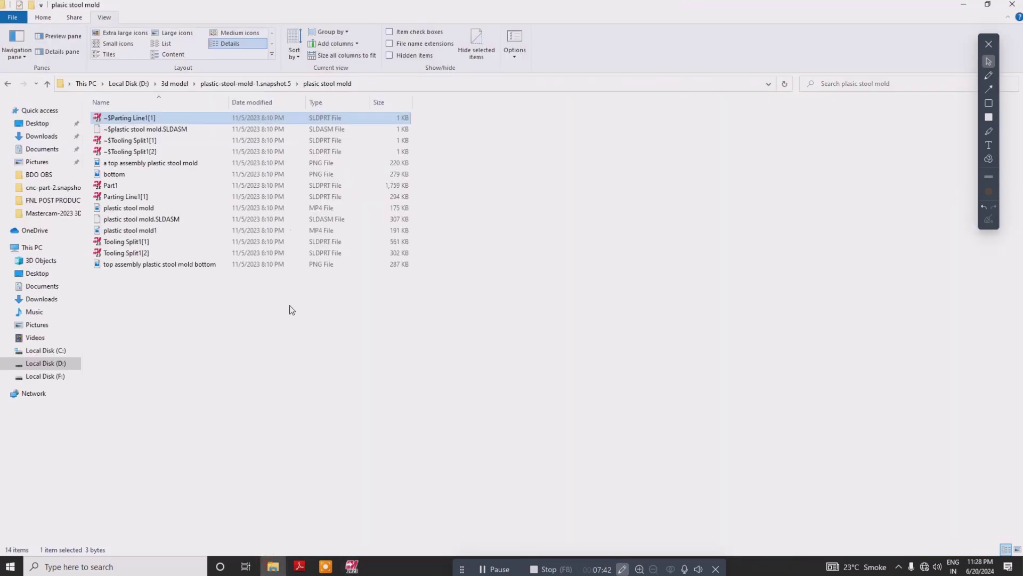
left_click(147, 131)
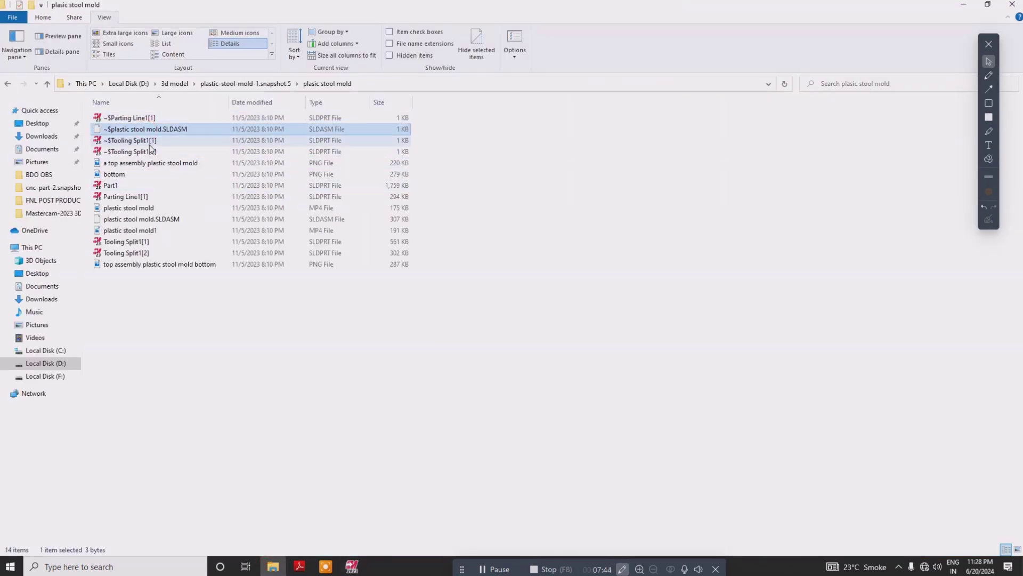
left_click(151, 141)
left_click_drag(153, 143, 457, 309)
left_click(541, 300)
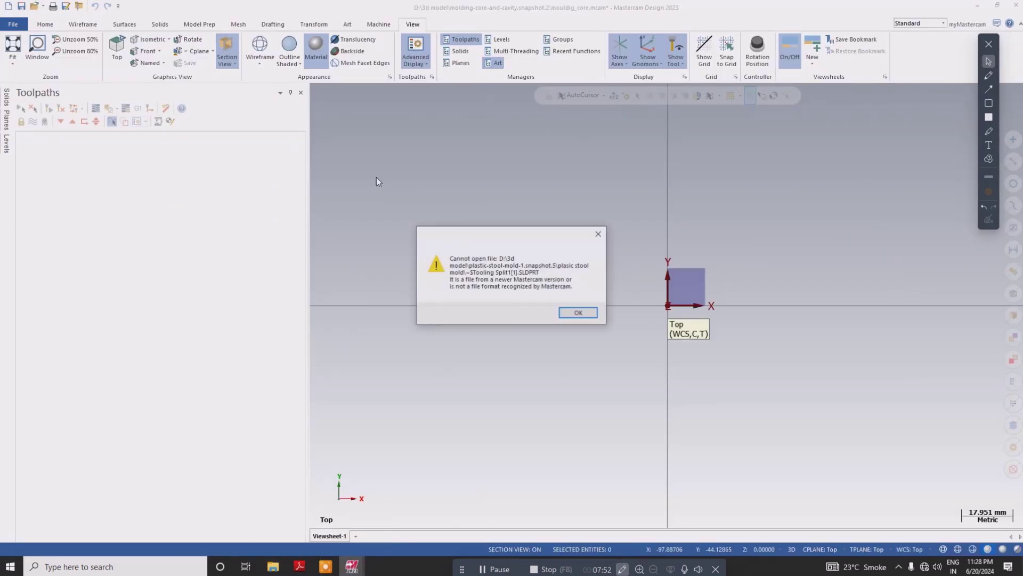
left_click(574, 313)
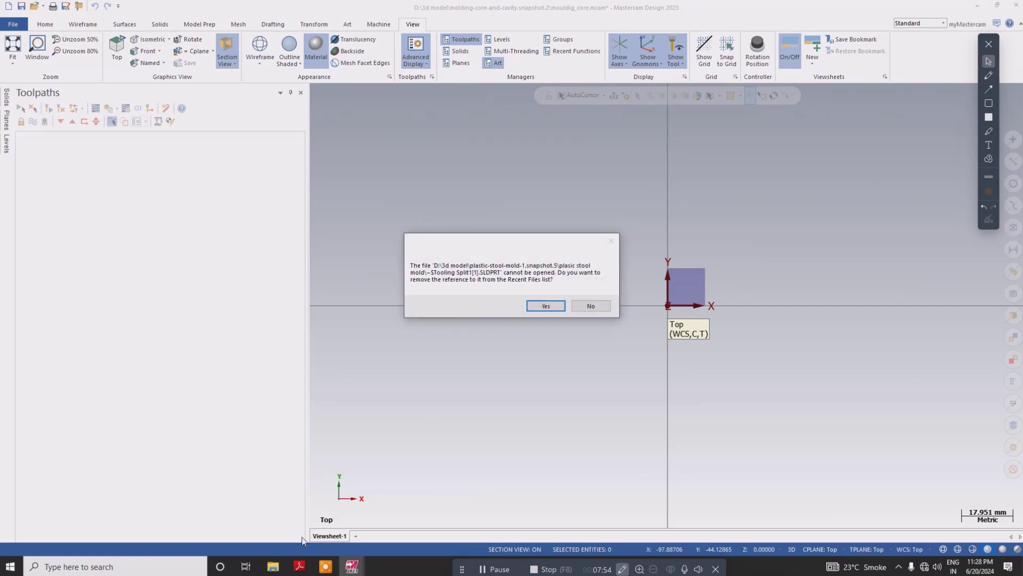
left_click(594, 306)
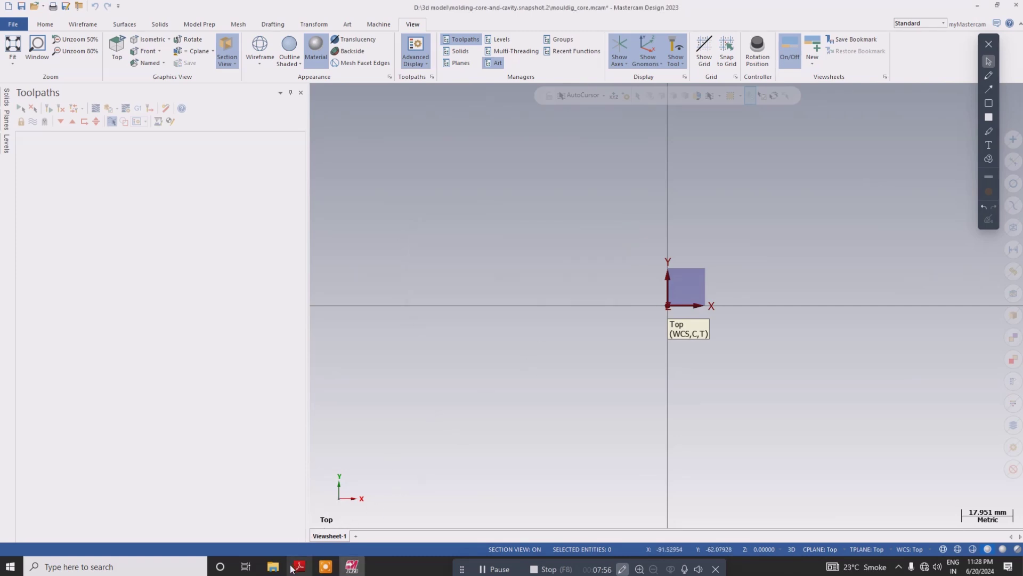
- Switch to File Explorer, go to the plastic-rack-molding-1.snapshot.2 folder, and show its files with details to check their types
left_click(270, 569)
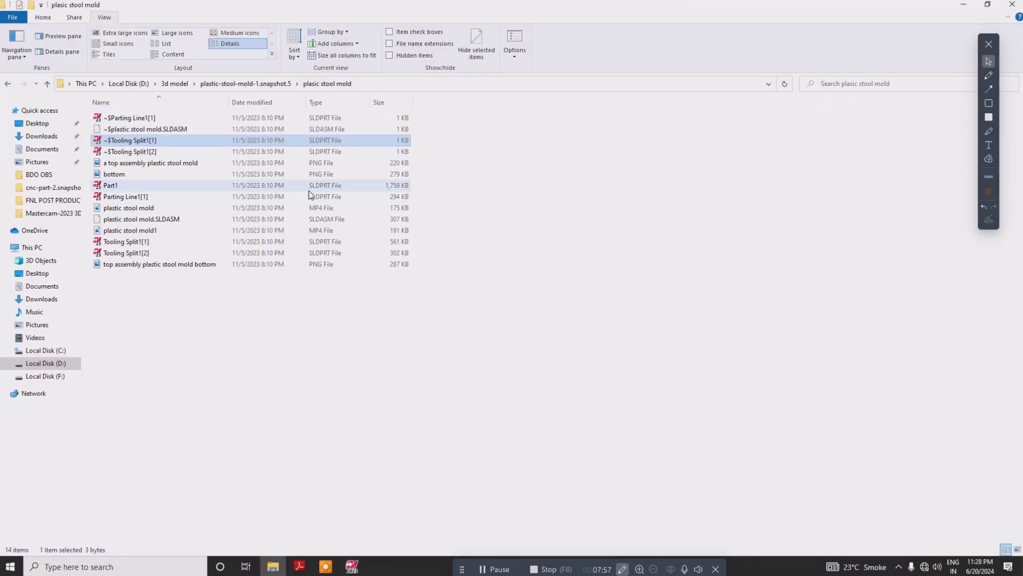
left_click(47, 84)
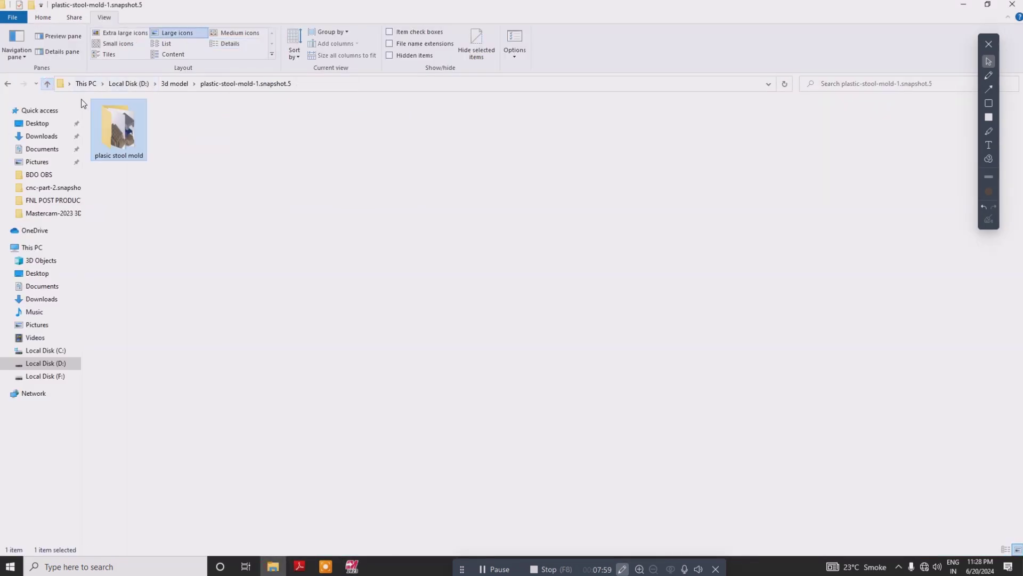
left_click(47, 84)
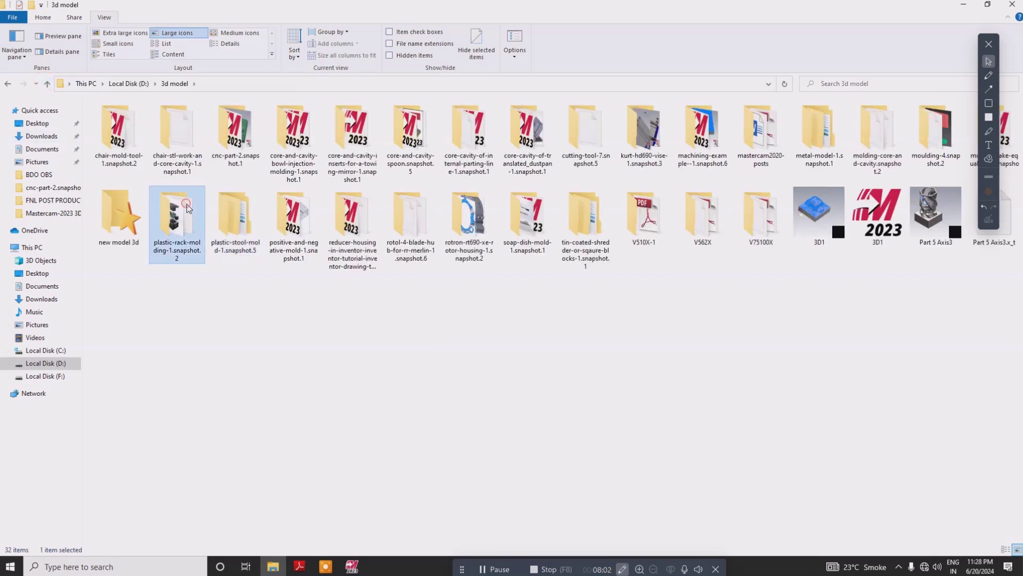
double_click(187, 205)
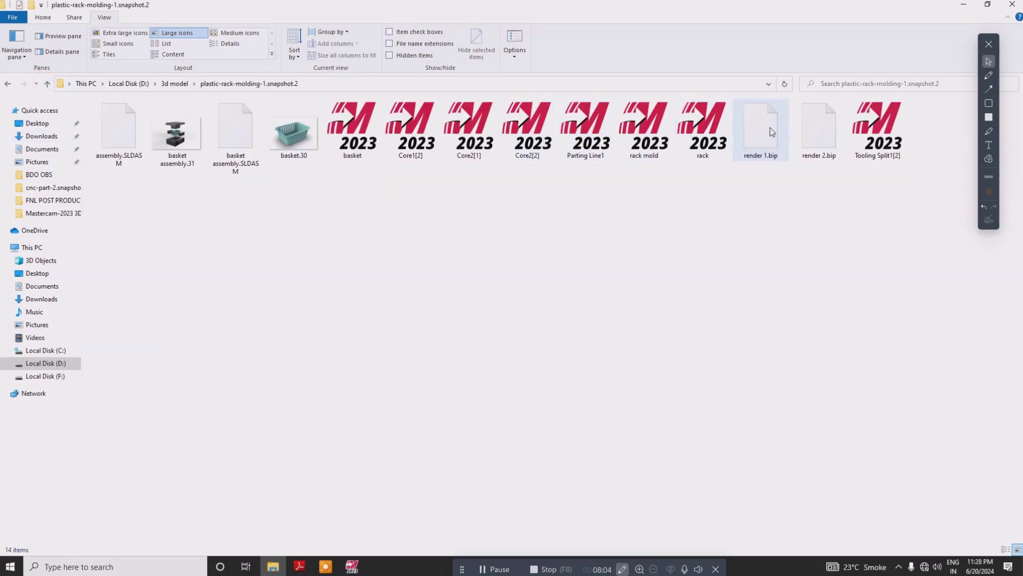
left_click(889, 133)
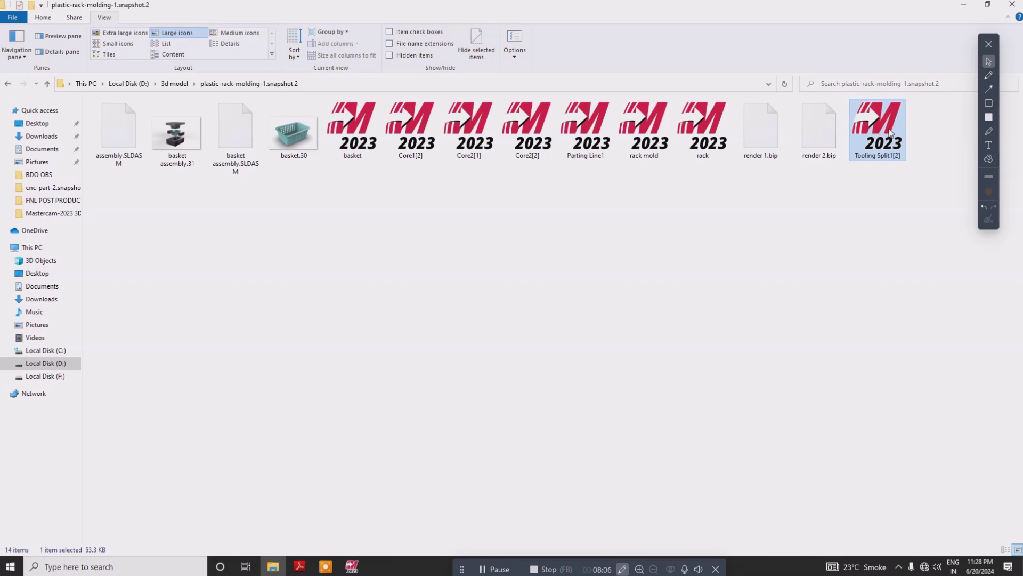
left_click(230, 43)
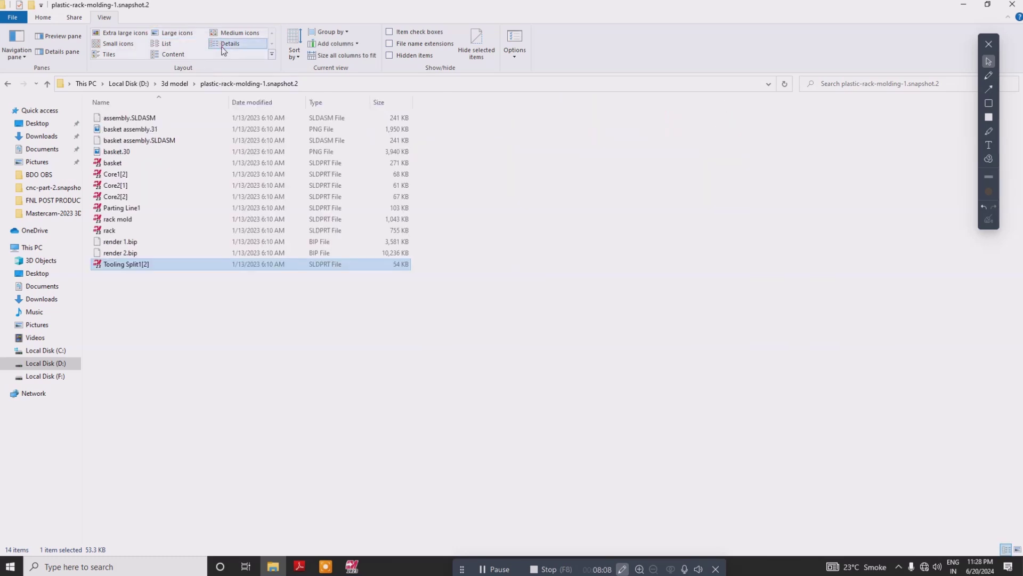
left_click(318, 231)
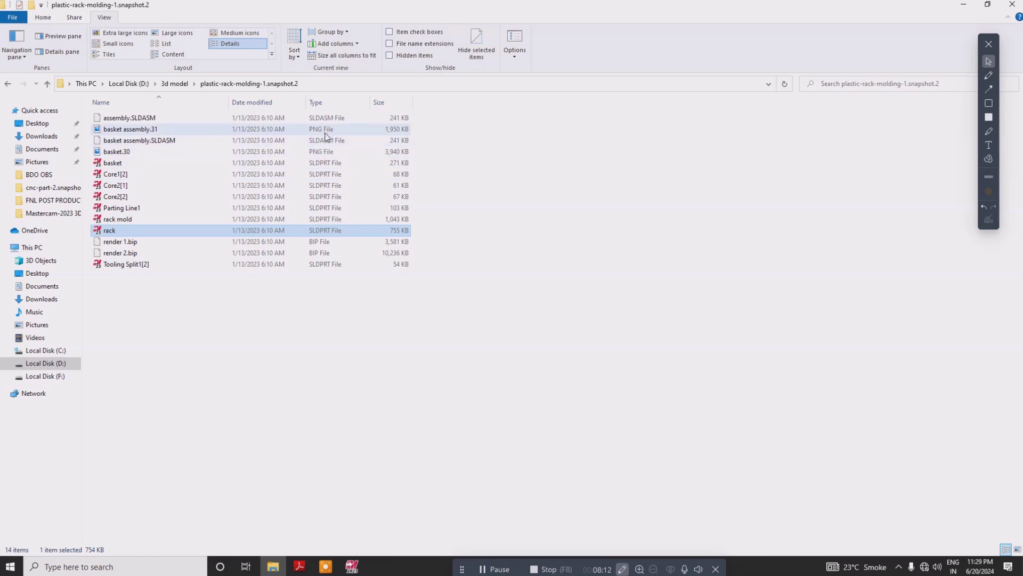
- Open the rack mold SLDPRT file in Mastercam and display the model in isometric view
left_click(288, 219)
left_click_drag(281, 225, 410, 373)
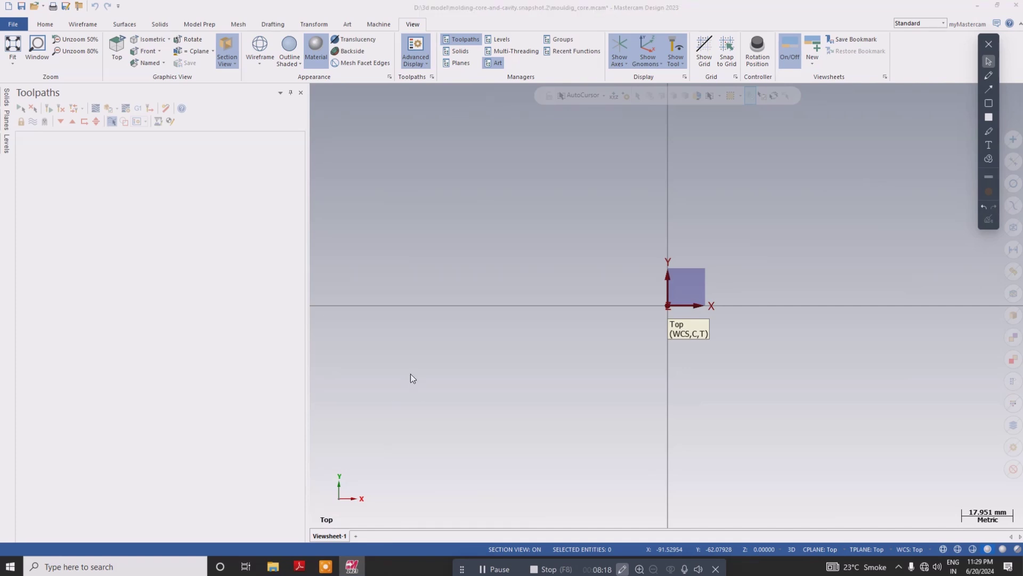
left_click(544, 303)
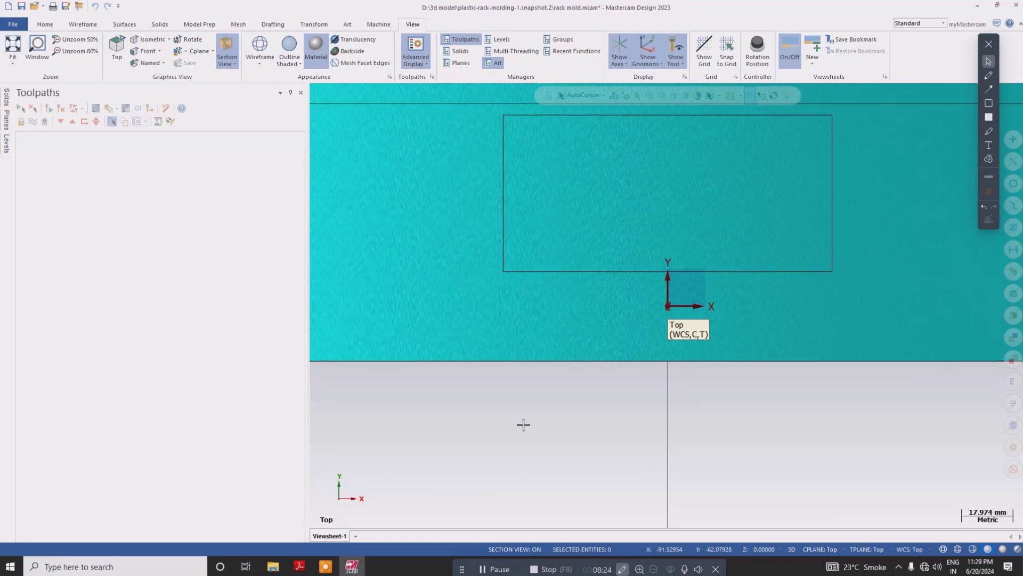
scroll(523, 425, "down", 3)
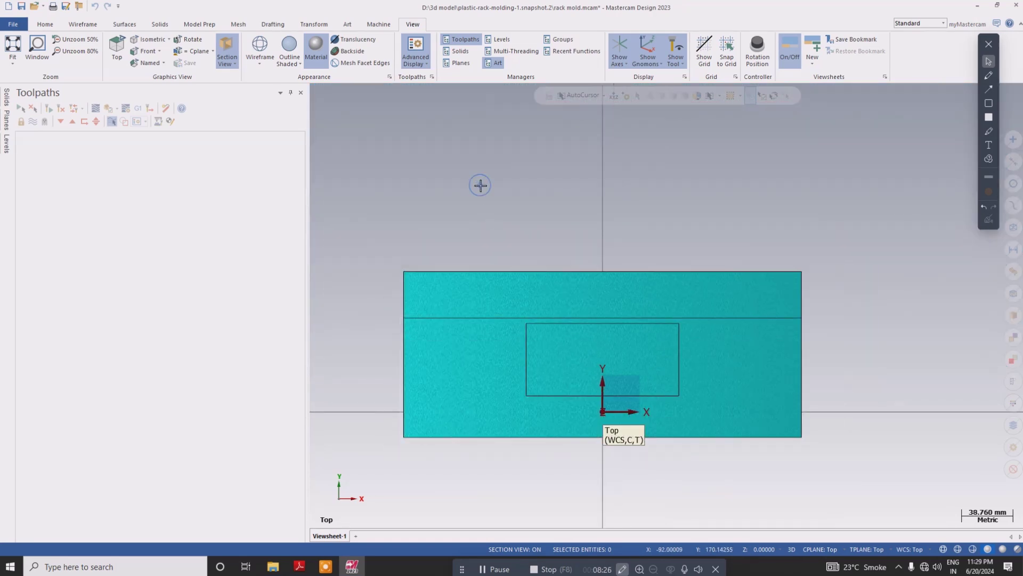
right_click(495, 216)
left_click(523, 286)
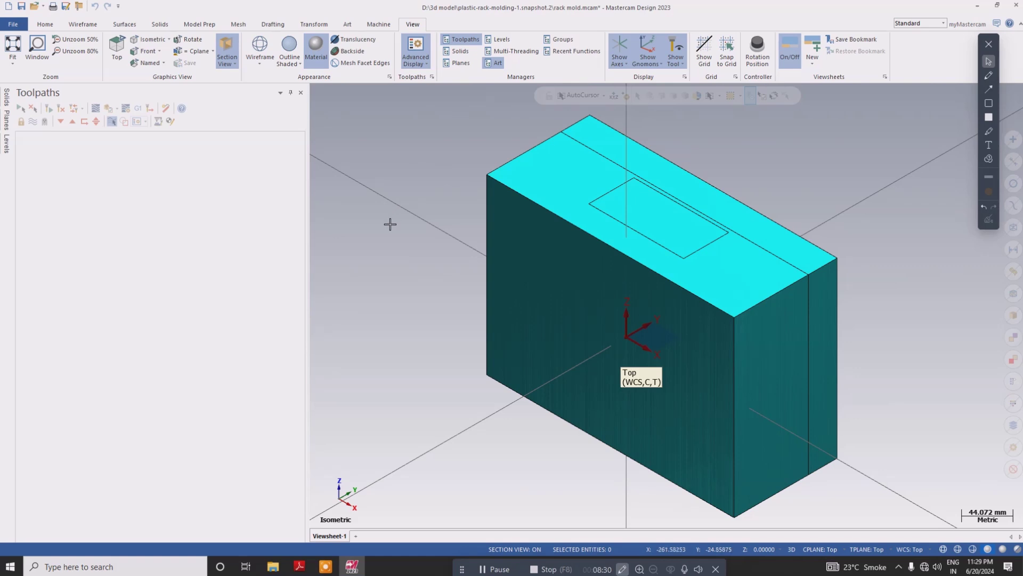
- Hide levels 5, 4, 3 and 2 of the rack mold, leaving only level 1 visible
mouse_move(4, 142)
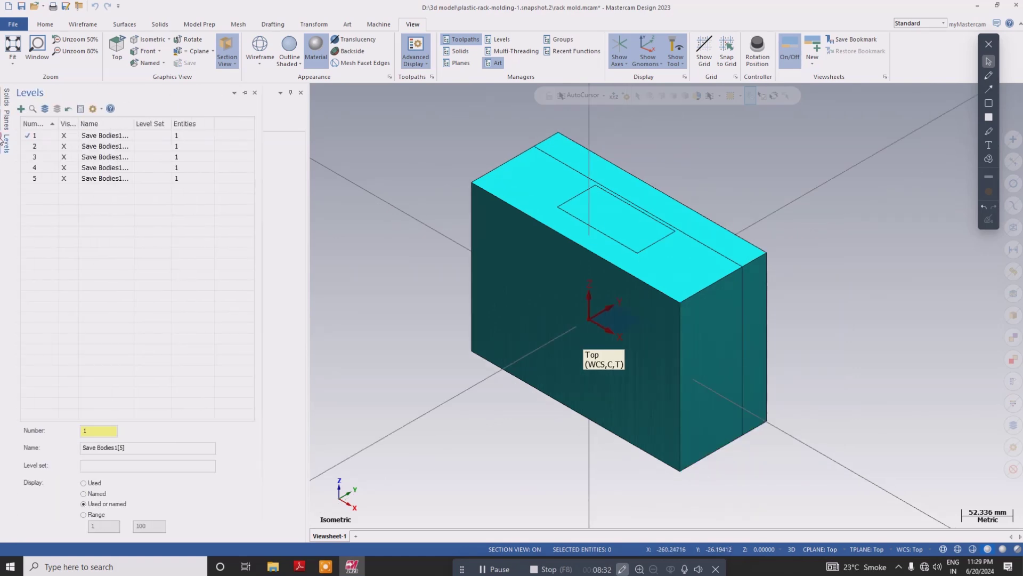
left_click(65, 178)
left_click(70, 168)
left_click(70, 158)
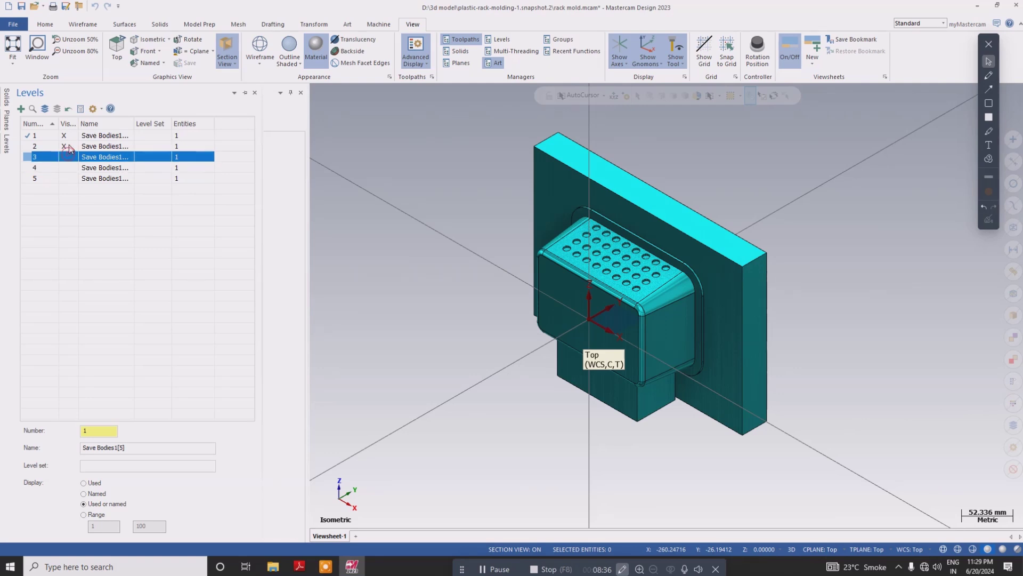
left_click(70, 147)
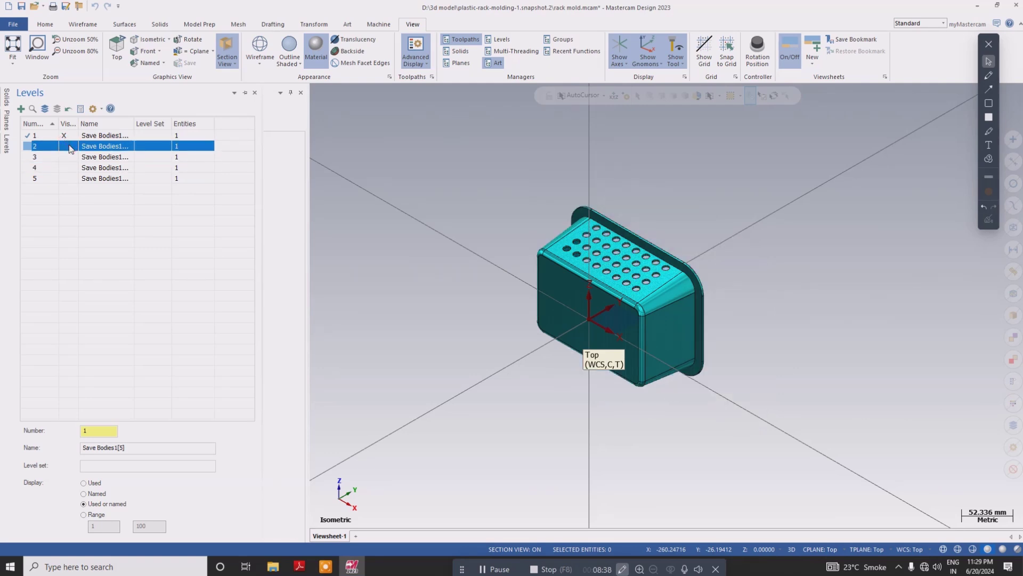
- Inspect the level 1 body of the rack mold from its open side and from outside
middle_click_drag(710, 233, 774, 199)
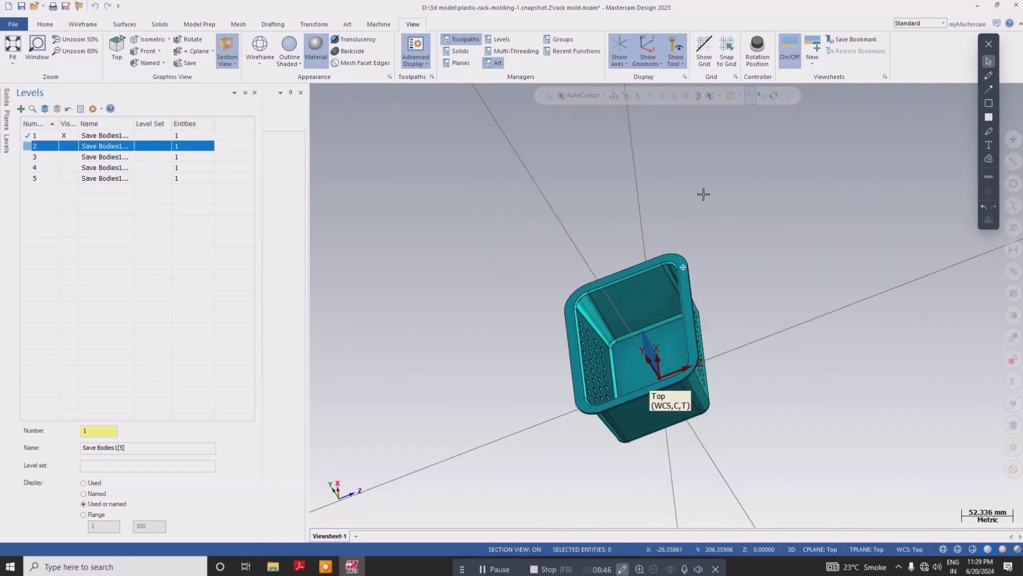
middle_click_drag(541, 180, 435, 208)
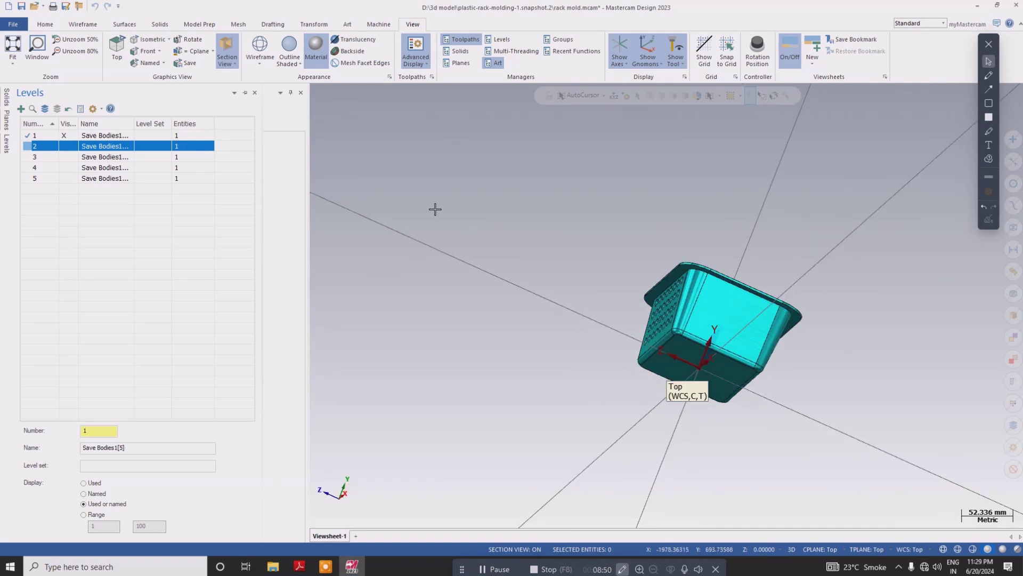
- Switch to File Explorer and open the 3D PROGRAMMING VMCHMC folder within the MCAM 2020 model folder on Local Disk (D:)
left_click(272, 565)
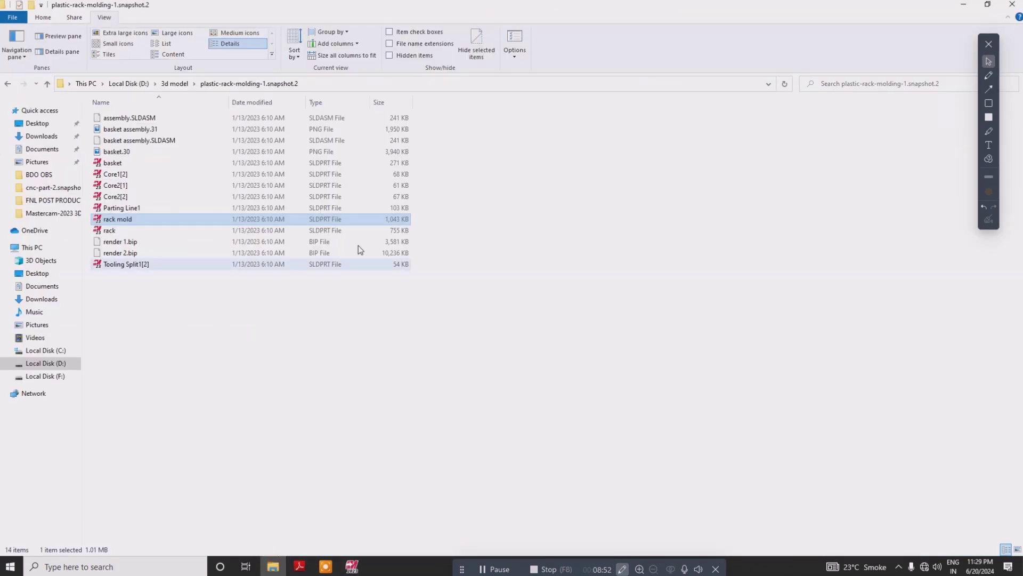
left_click(45, 84)
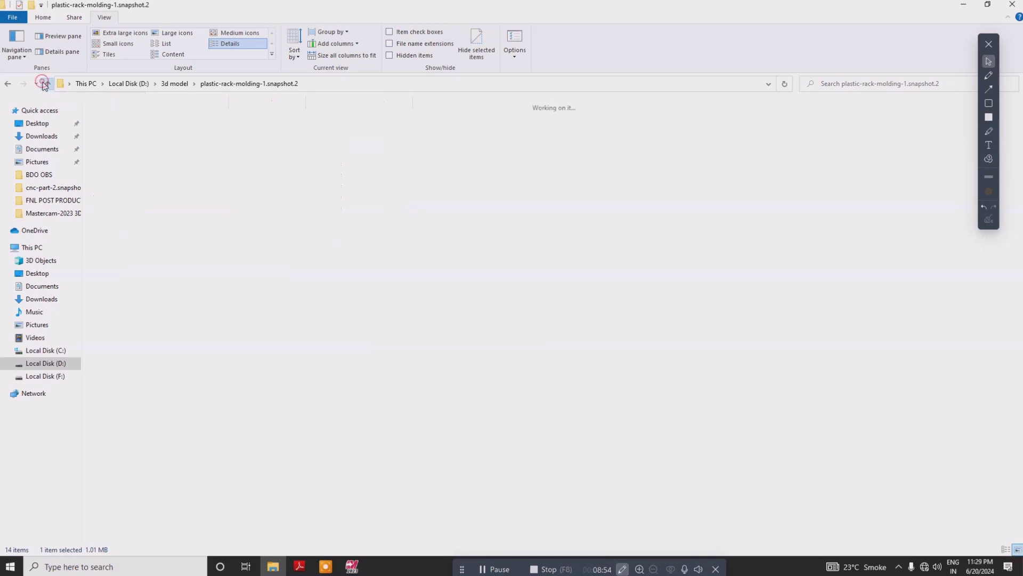
double_click(133, 216)
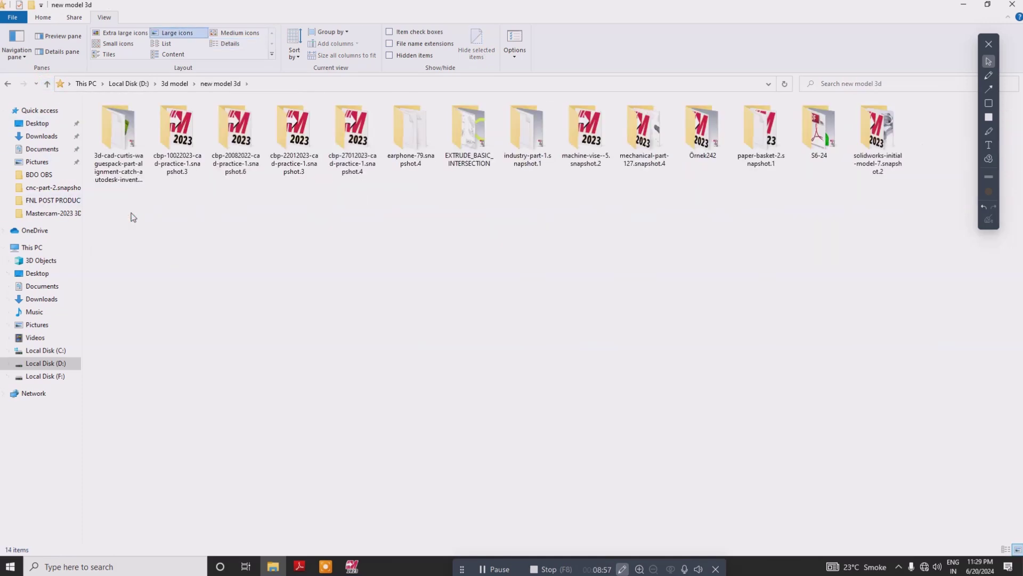
left_click(48, 84)
left_click(48, 84)
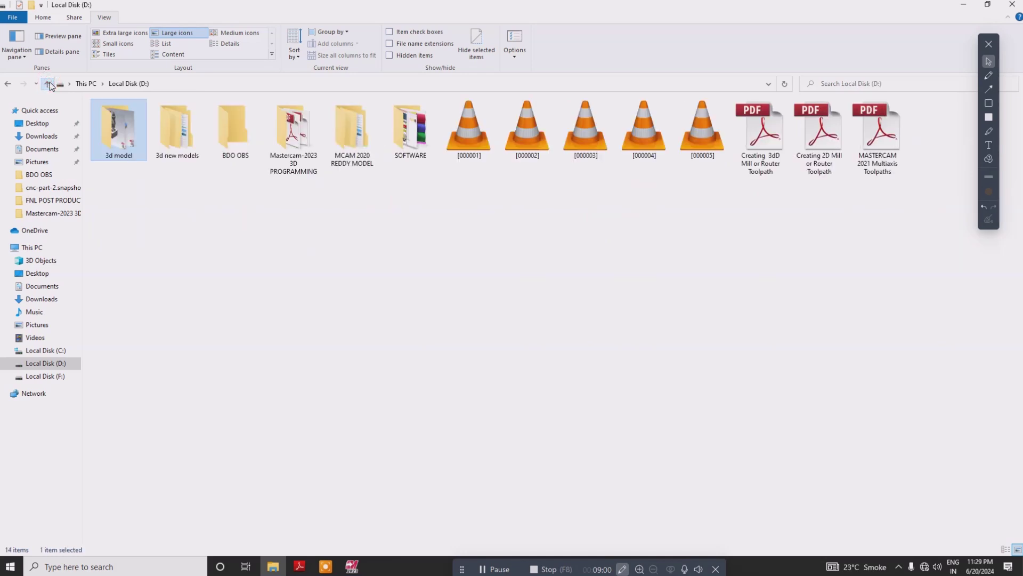
left_click(300, 121)
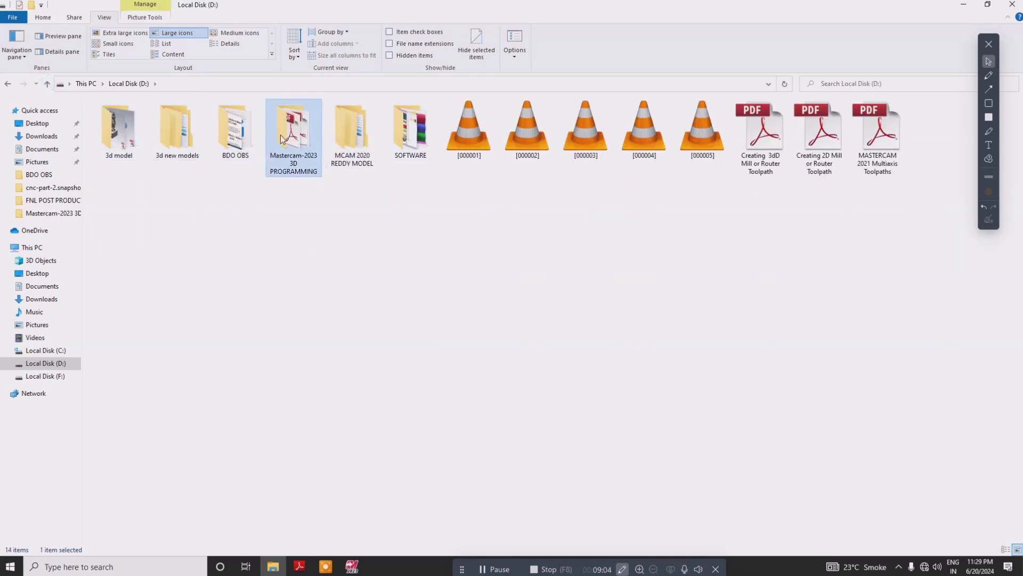
double_click(350, 132)
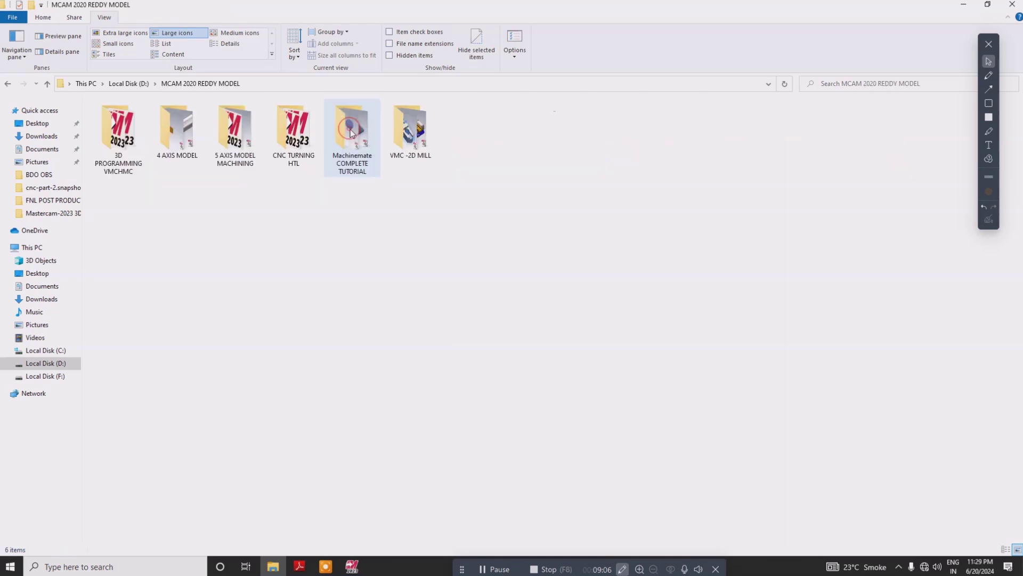
double_click(124, 136)
- Open the 1091 STP file in Mastercam without saving the changes to rack mold
left_click(136, 117)
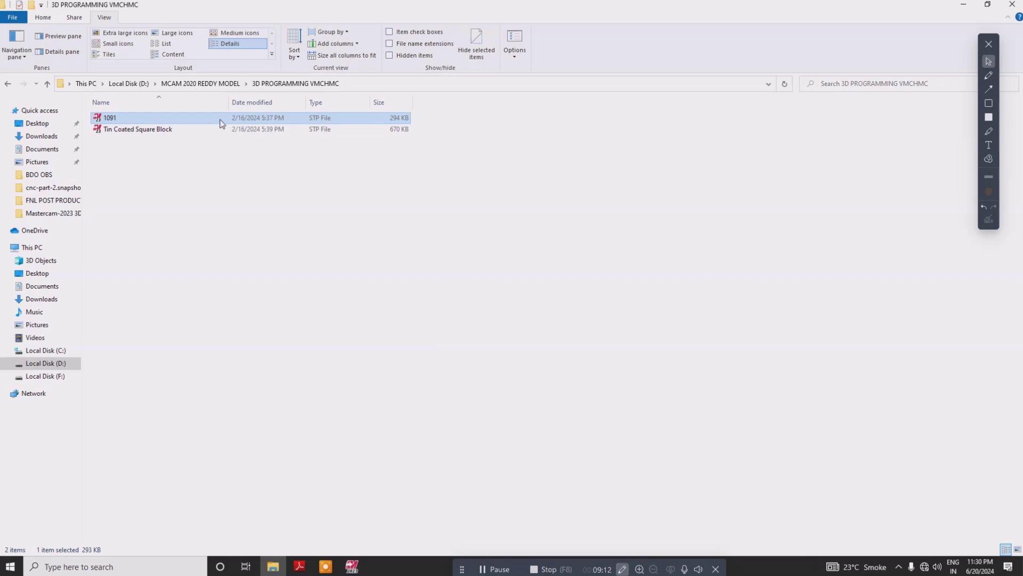
left_click(195, 131)
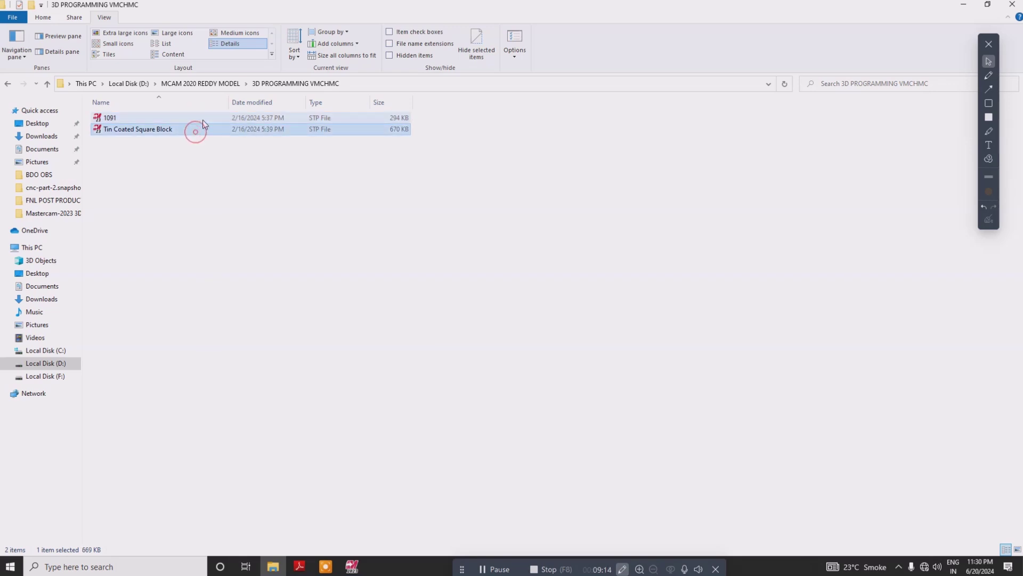
left_click_drag(203, 117, 446, 373)
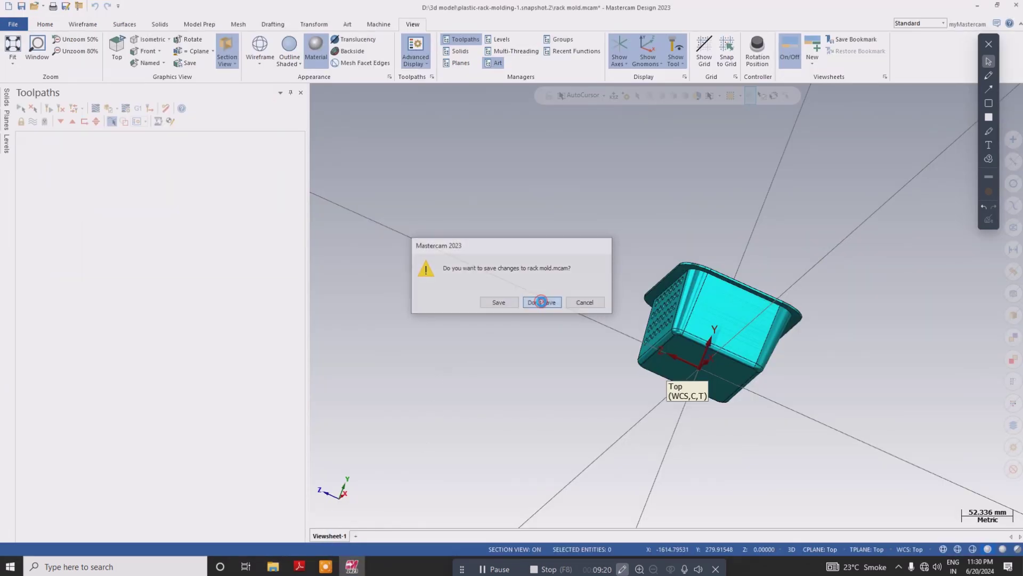
left_click(541, 300)
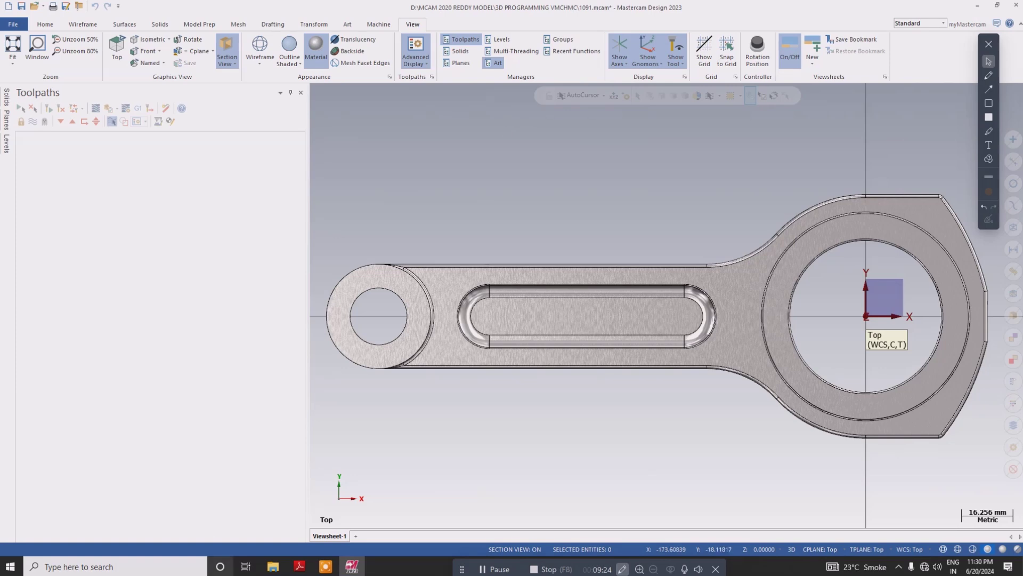
- Switch to File Explorer and open the Tin Coated Square Block STP file in Mastercam, discarding the changes to 1091
left_click(273, 566)
left_click(331, 132)
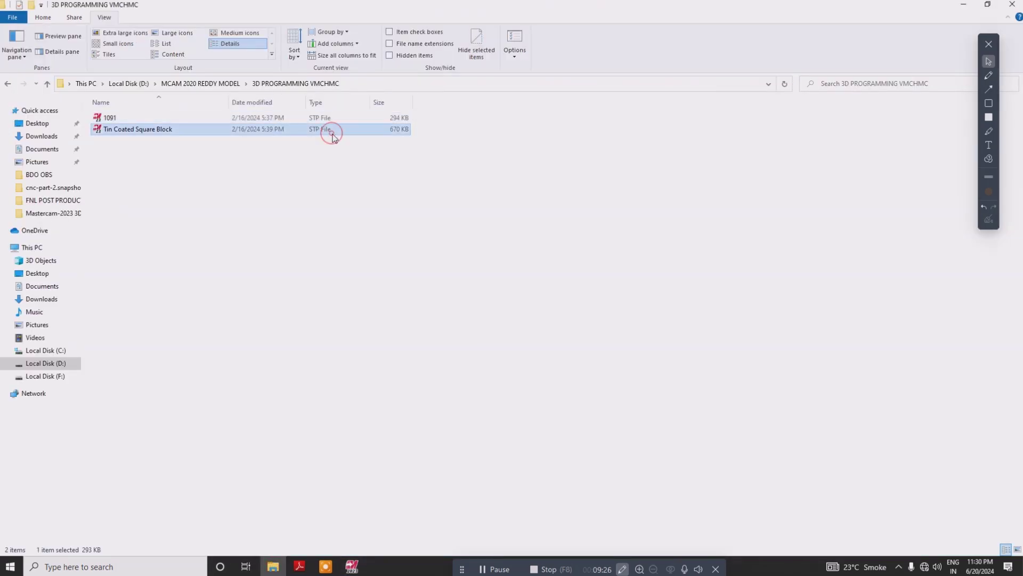
left_click_drag(316, 132, 415, 436)
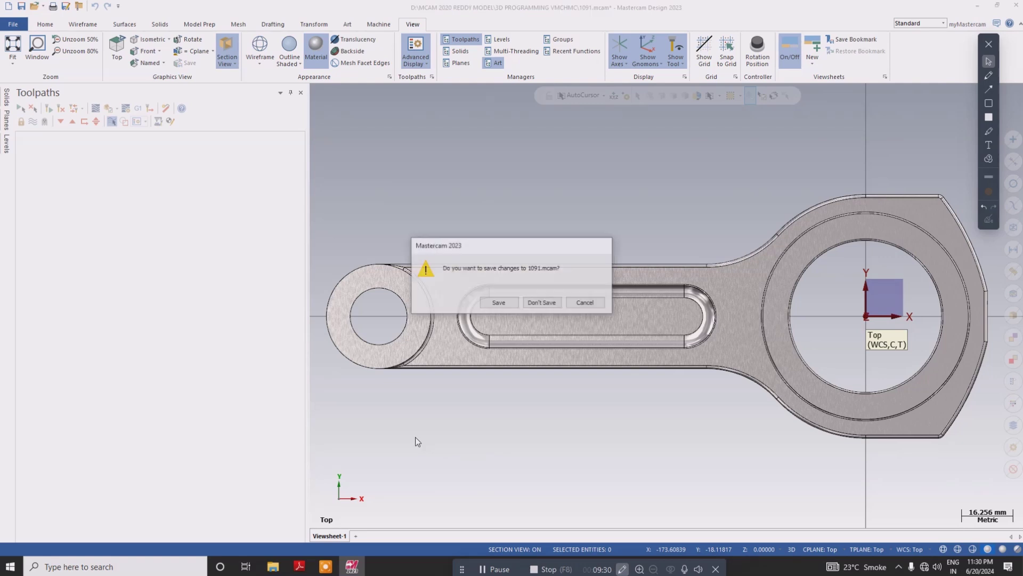
left_click(540, 299)
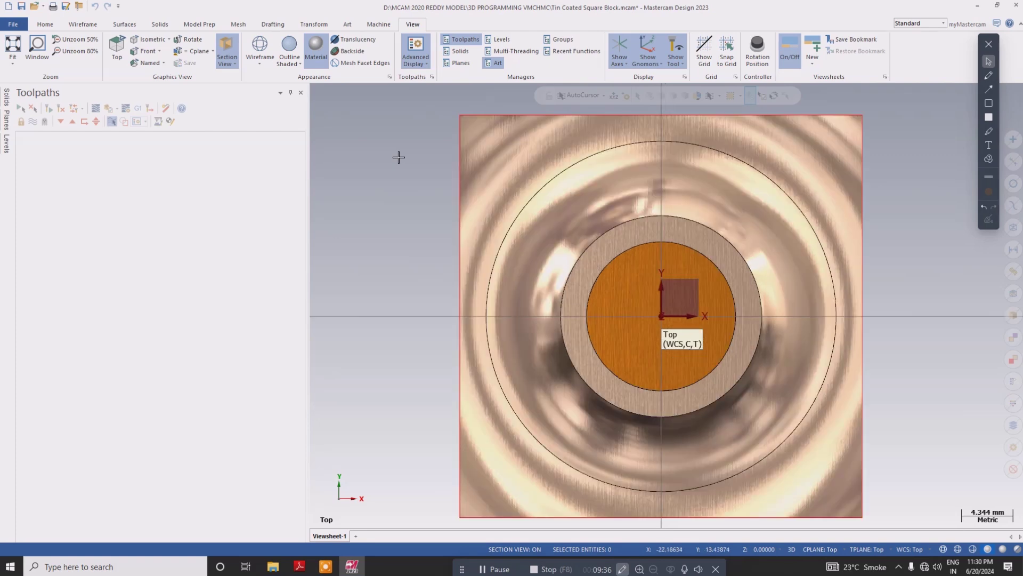
- Display the Tin Coated Square Block model in isometric view
right_click(409, 246)
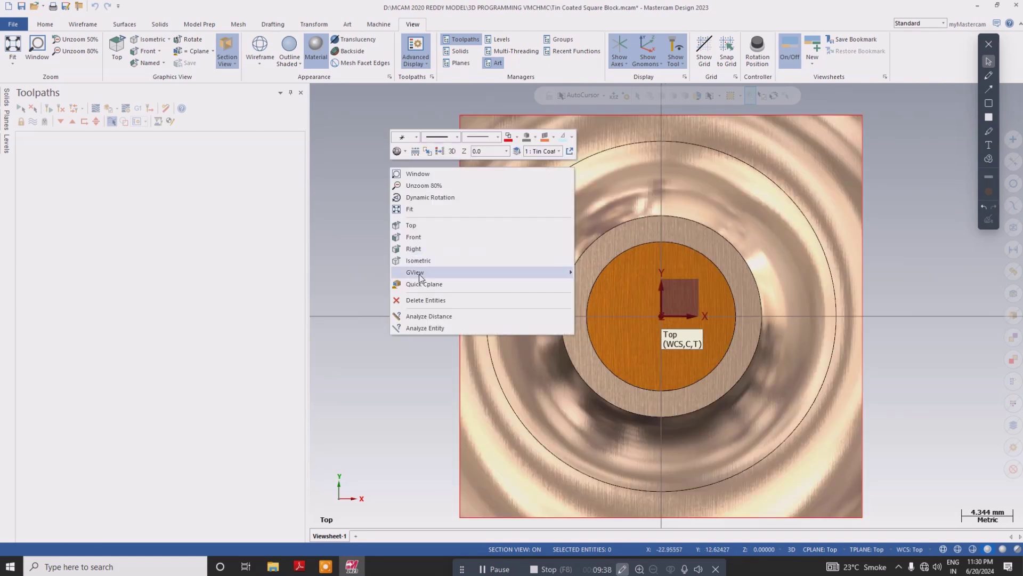
left_click(426, 263)
key("alt+7")
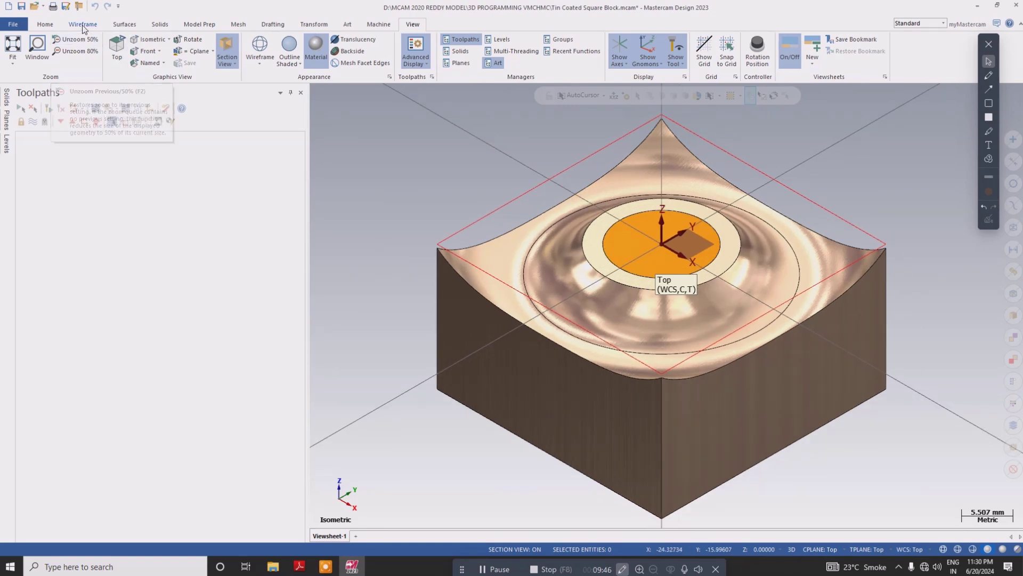
left_click(45, 25)
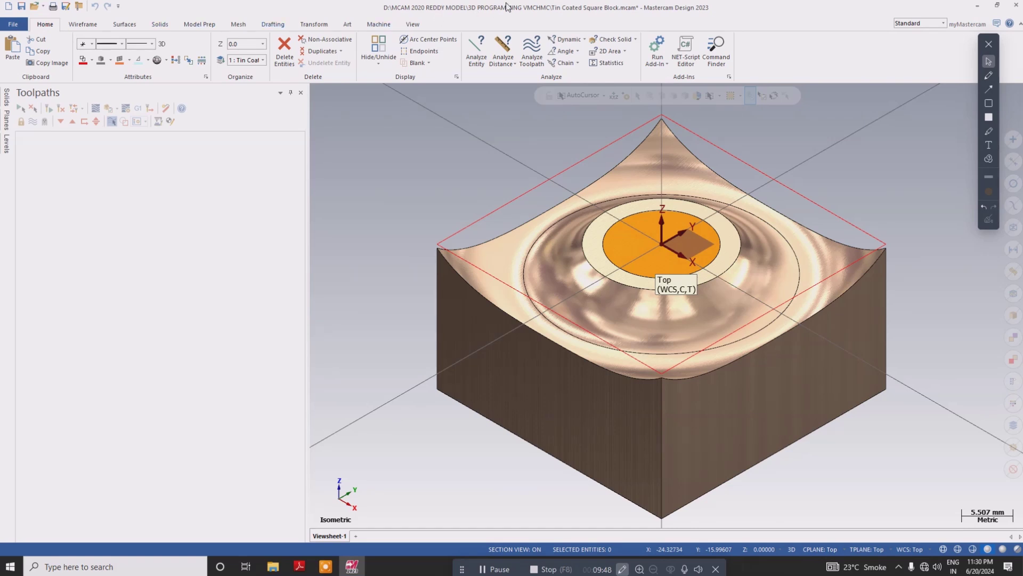
left_click(419, 27)
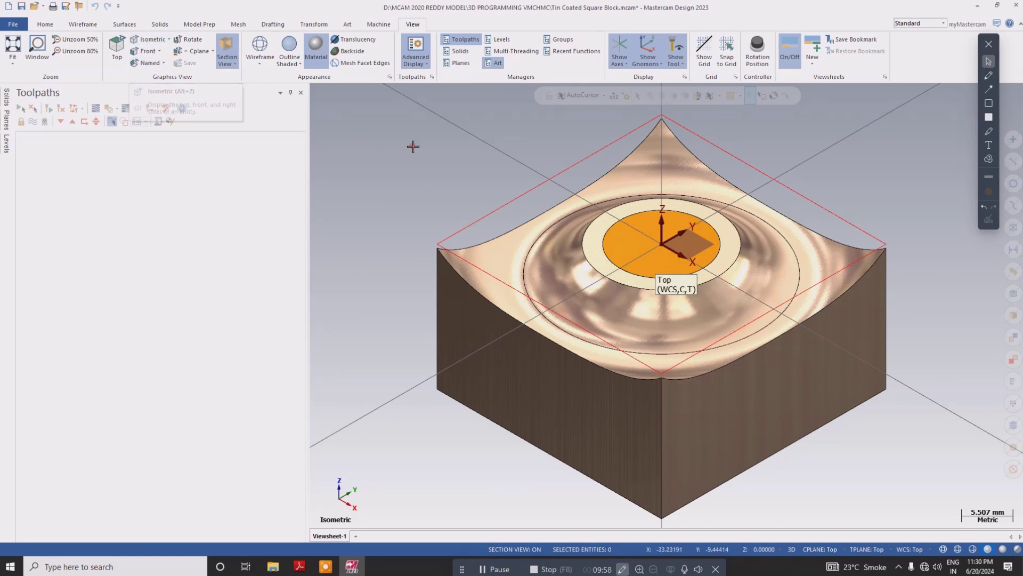
- Switch to File Explorer and go to the 3d model folder on Local Disk (D:)
key("alt+Tab")
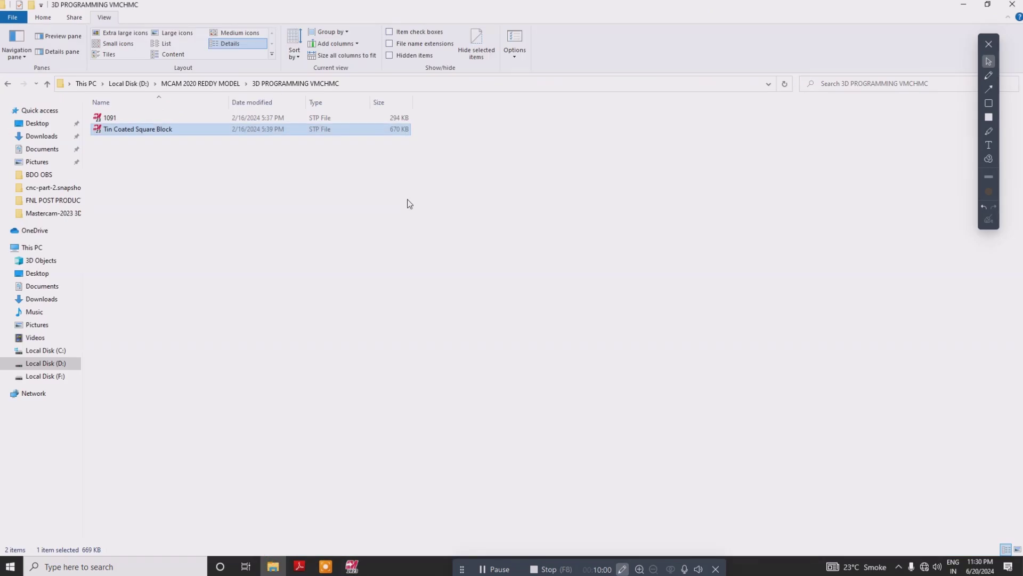
left_click(48, 84)
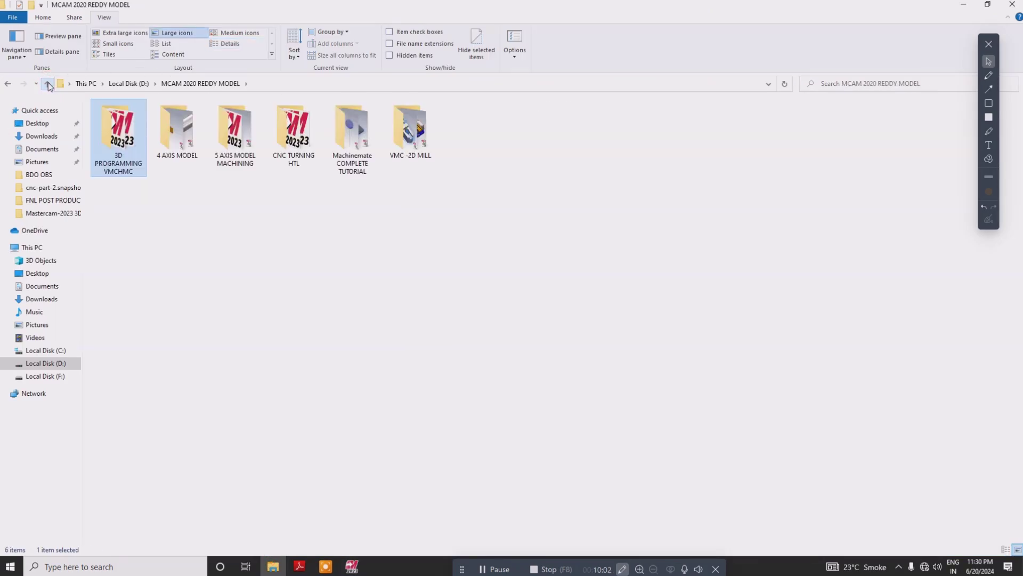
left_click(46, 83)
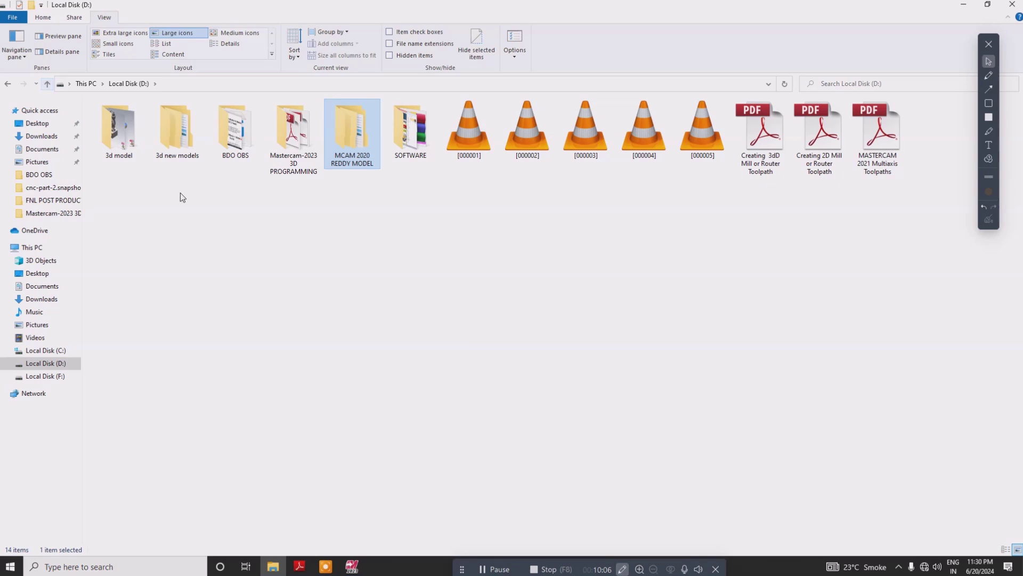
double_click(118, 130)
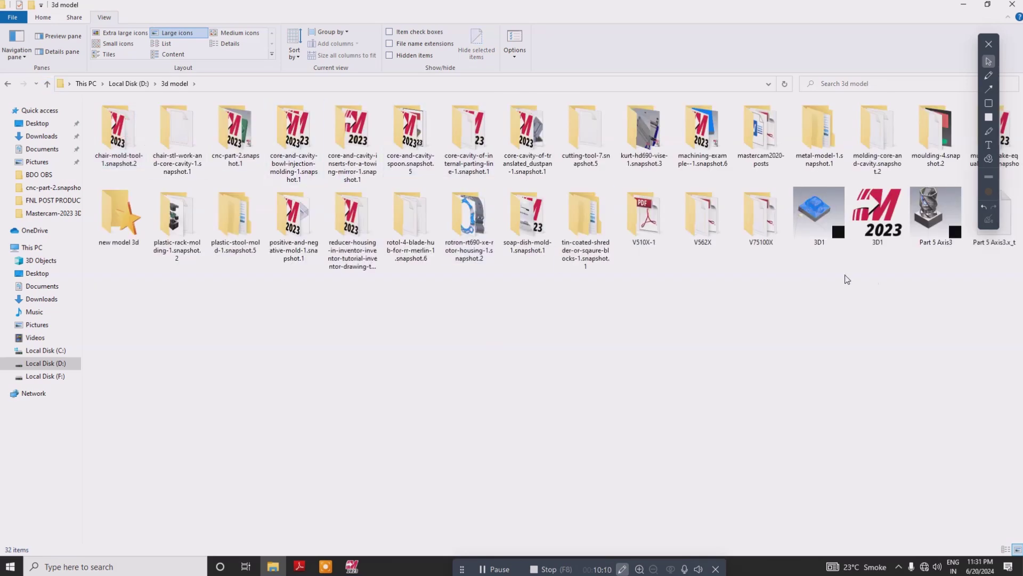
- Open the Mastercam-icon 3D1 file in Mastercam, discarding the Tin Coated Square Block changes, and view the whole part in 3D
left_click(893, 231)
left_click_drag(884, 211, 372, 350)
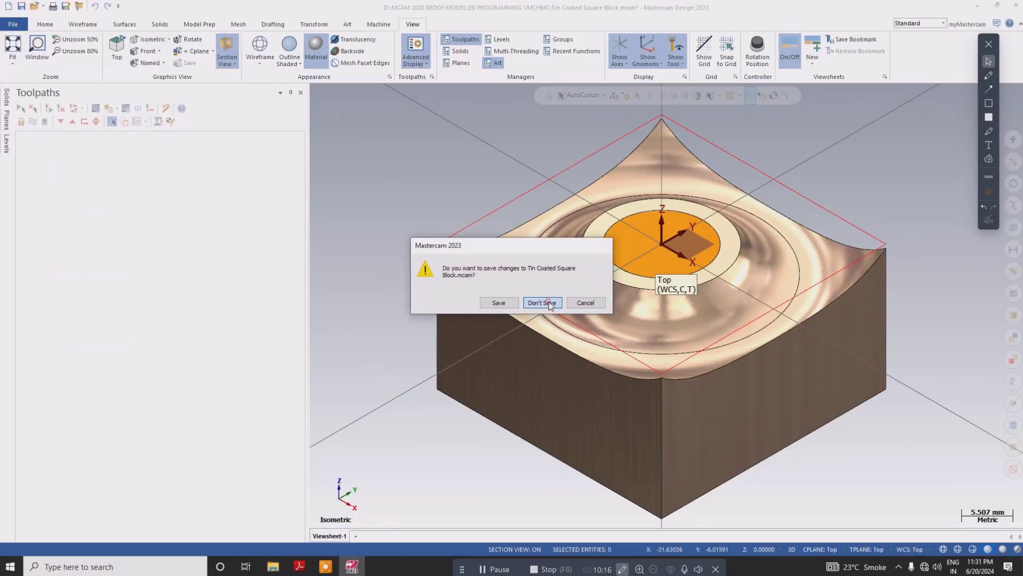
left_click(542, 302)
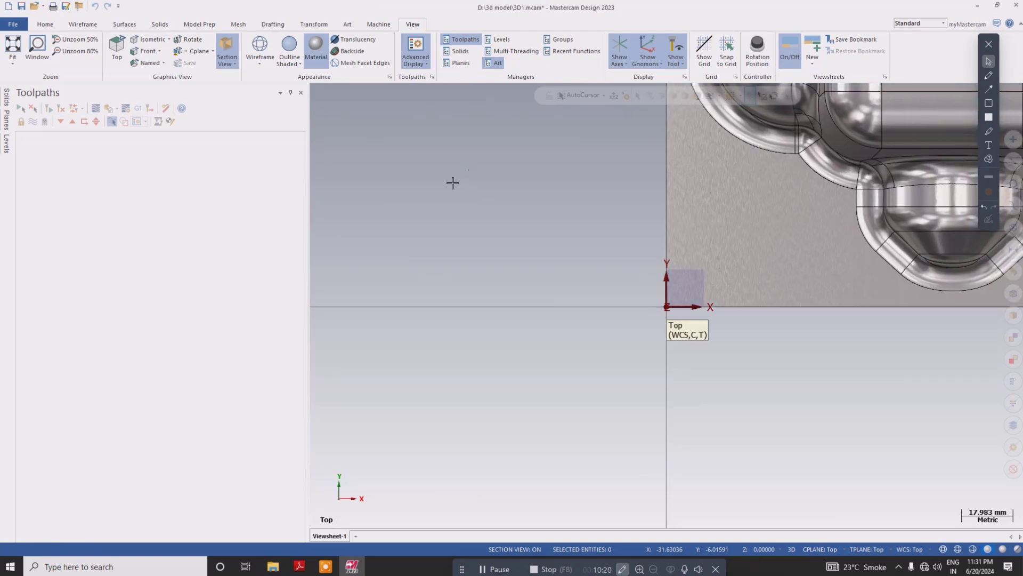
scroll(407, 299, "down", 1)
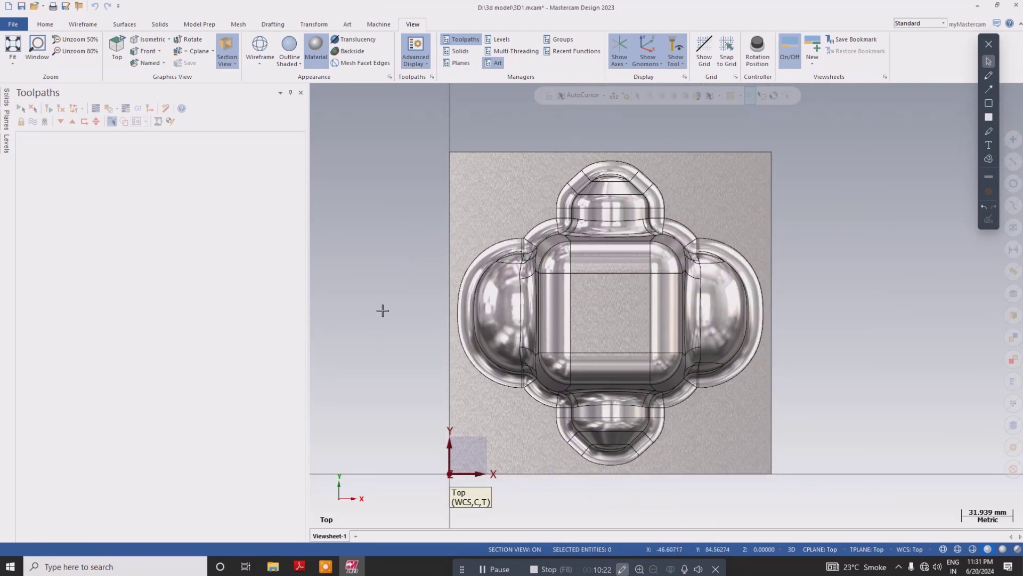
middle_click_drag(393, 240, 345, 249)
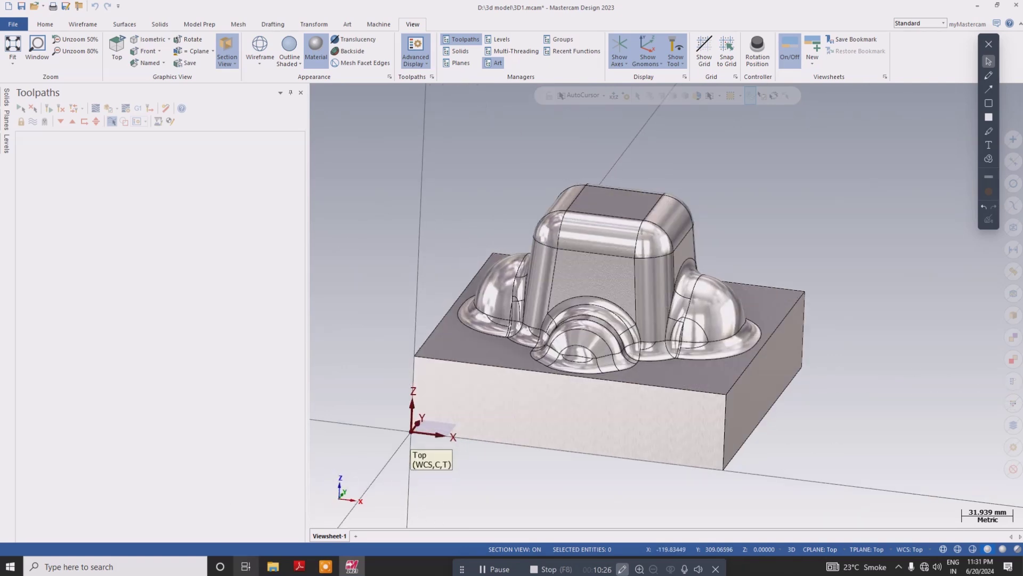
- Switch to File Explorer and show the contents of the Mastercam-2023 3D PROGRAMMING folder on Local Disk (D:) as large icons
left_click(272, 567)
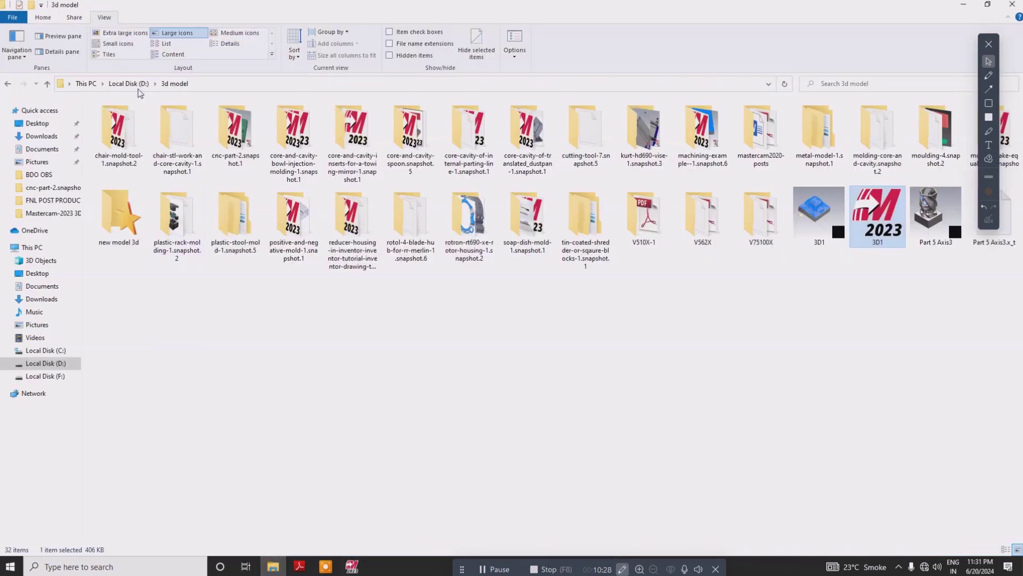
left_click(47, 84)
left_click(47, 84)
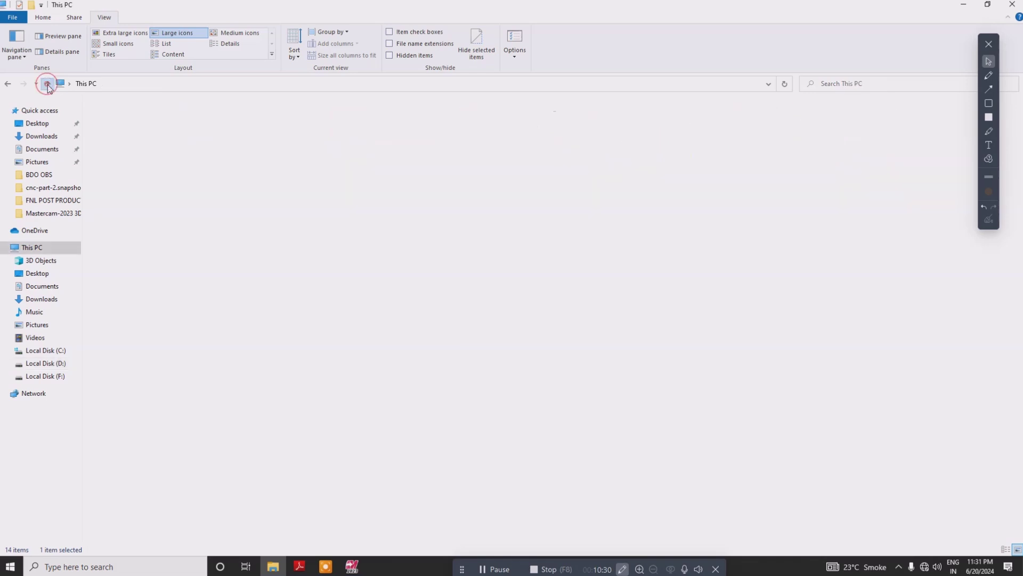
double_click(270, 205)
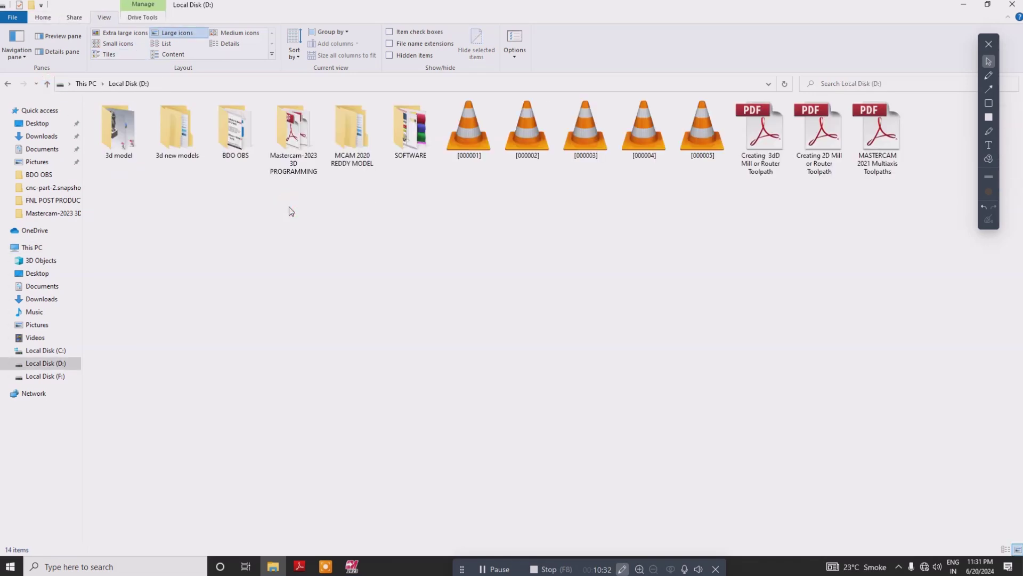
double_click(308, 133)
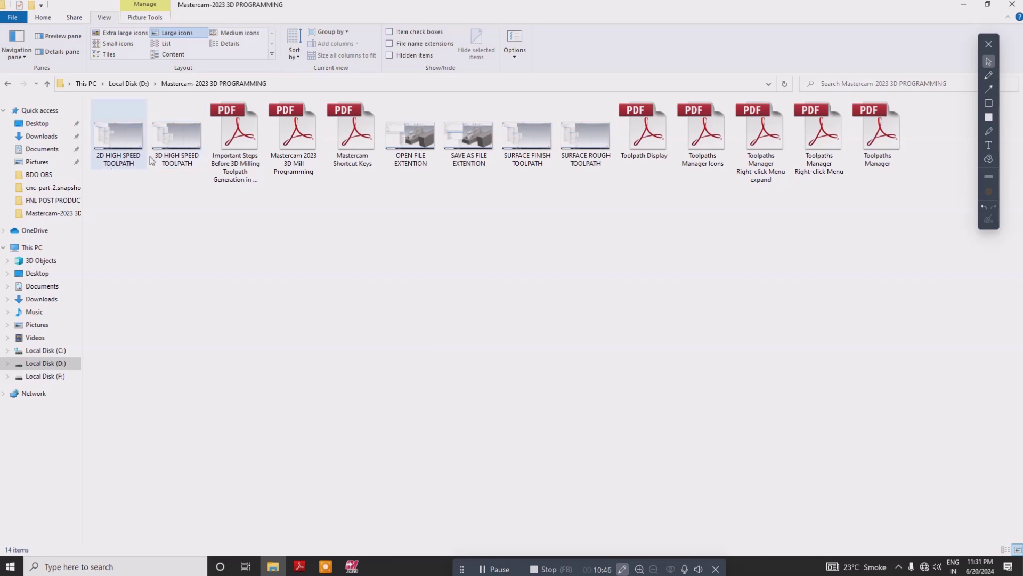
left_click(158, 54)
left_click(173, 32)
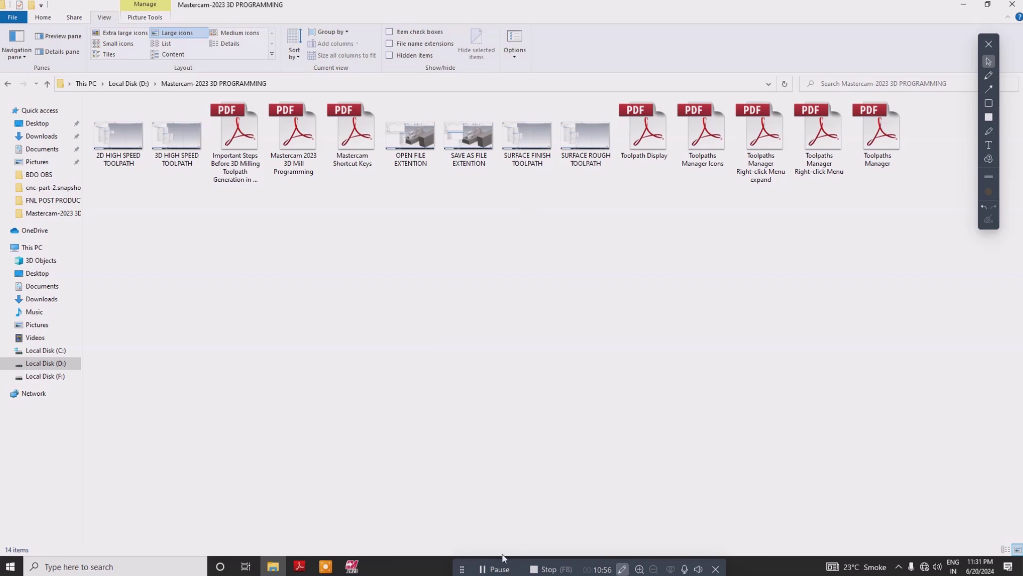
- Switch to Mastercam and examine the file types supported for opening in the Open dialog, leaving it without opening a file
left_click(352, 565)
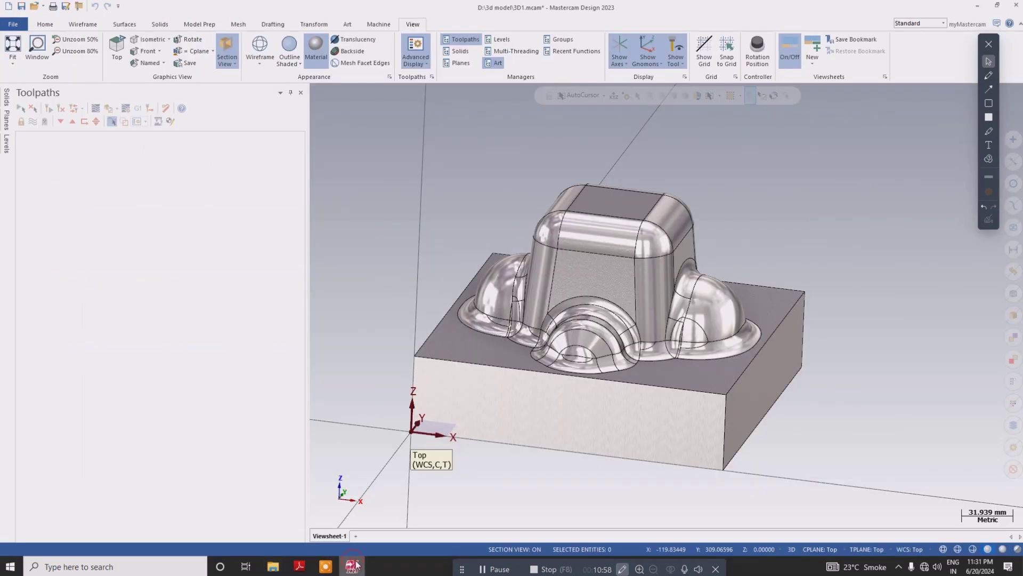
scroll(406, 124, "down", 2)
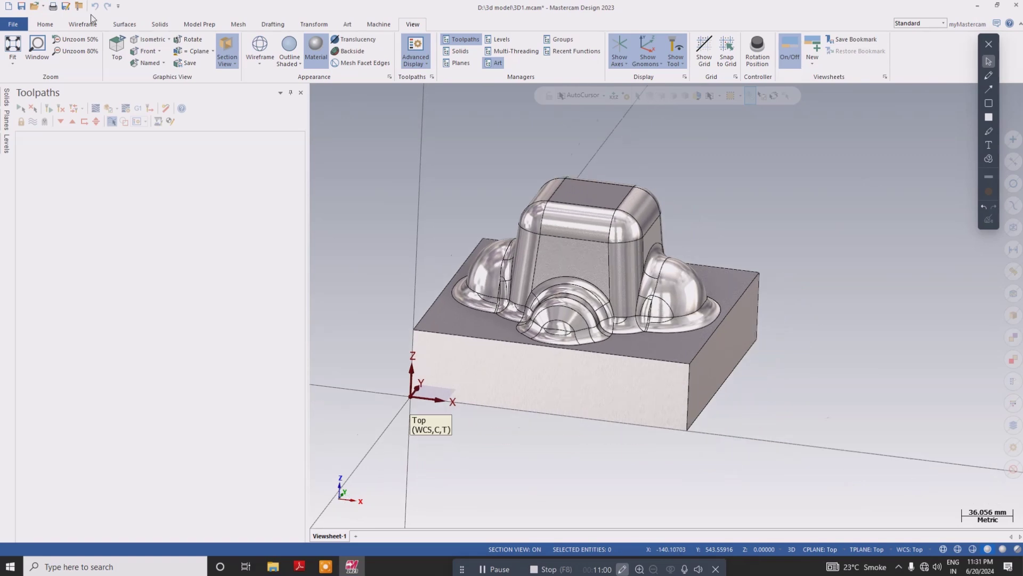
left_click(34, 6)
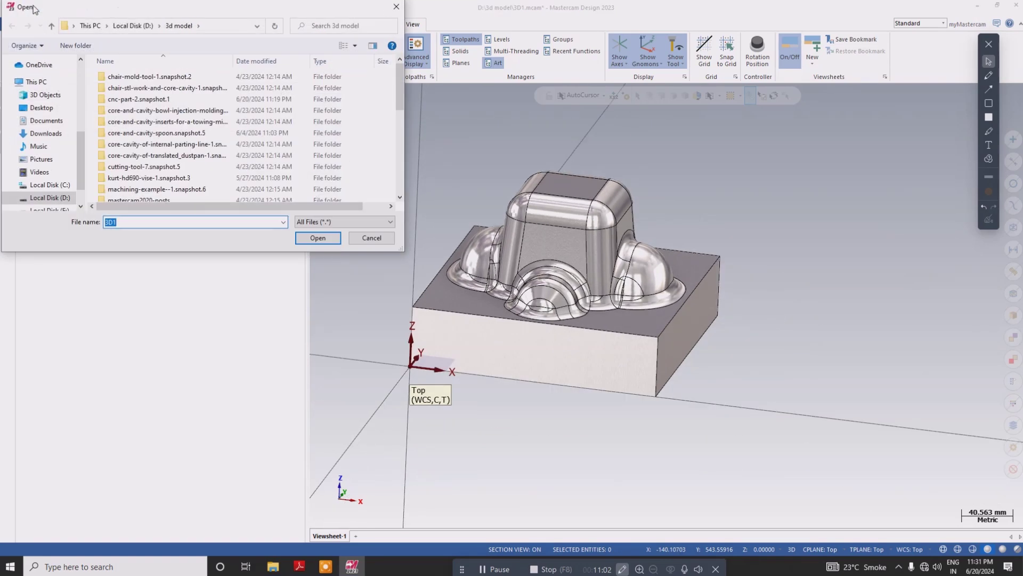
left_click(356, 222)
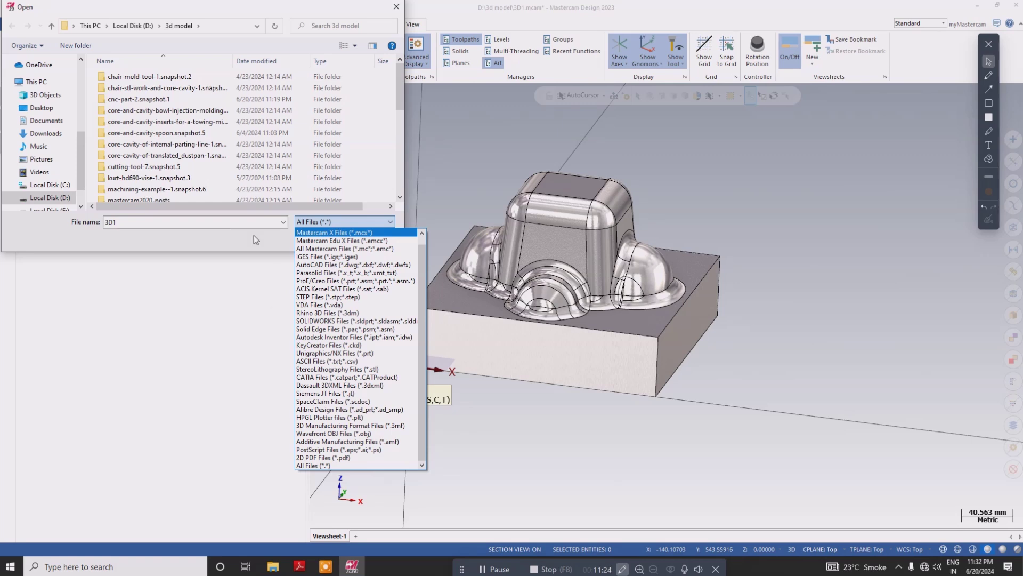
left_click(567, 457)
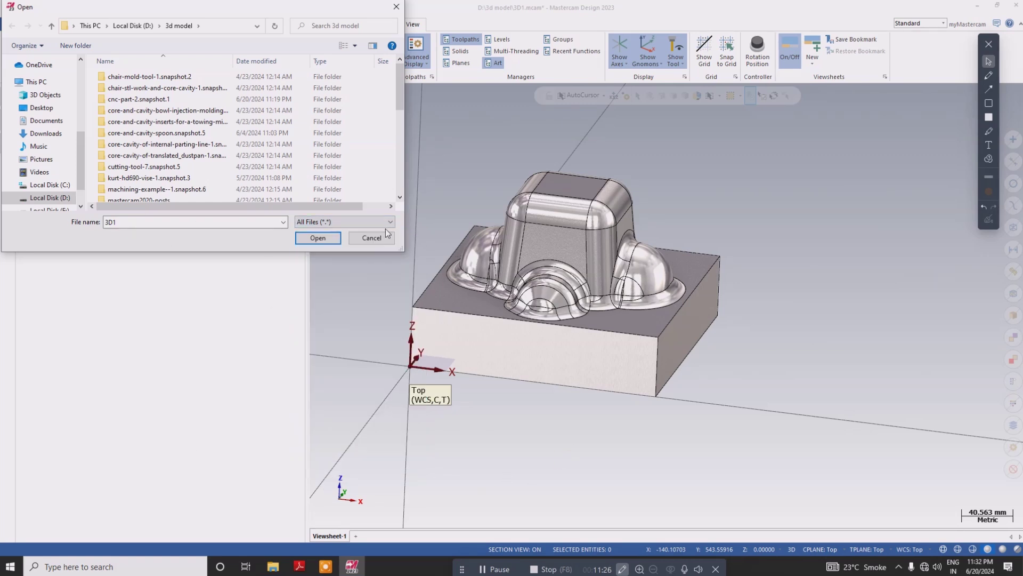
left_click(372, 238)
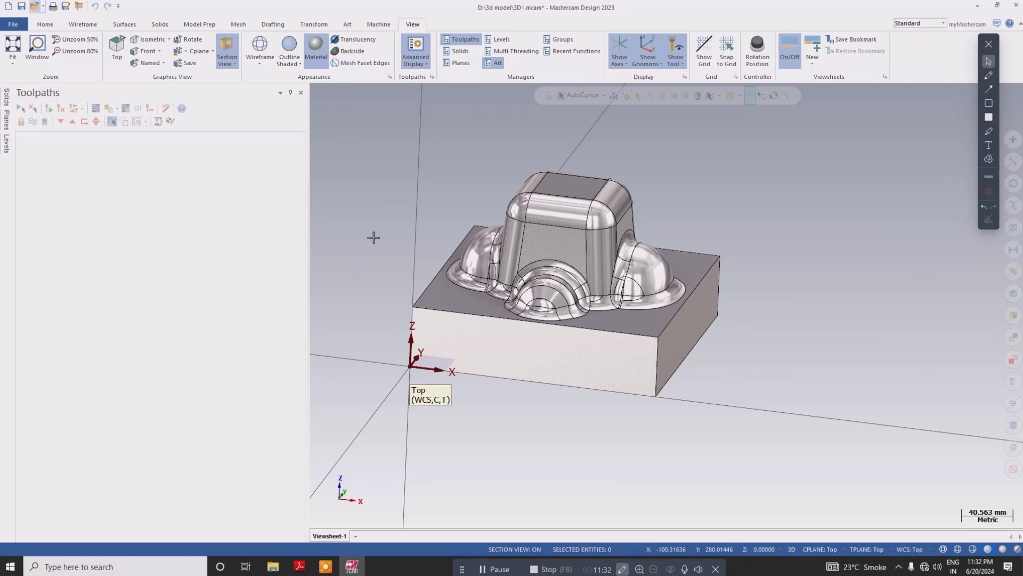
- Switch to the course PDF in Adobe Reader and draw a rectangle around the Module 2 line "Working with CAD Entities (Points, Lines, Arcs, Splines)"
left_click(299, 566)
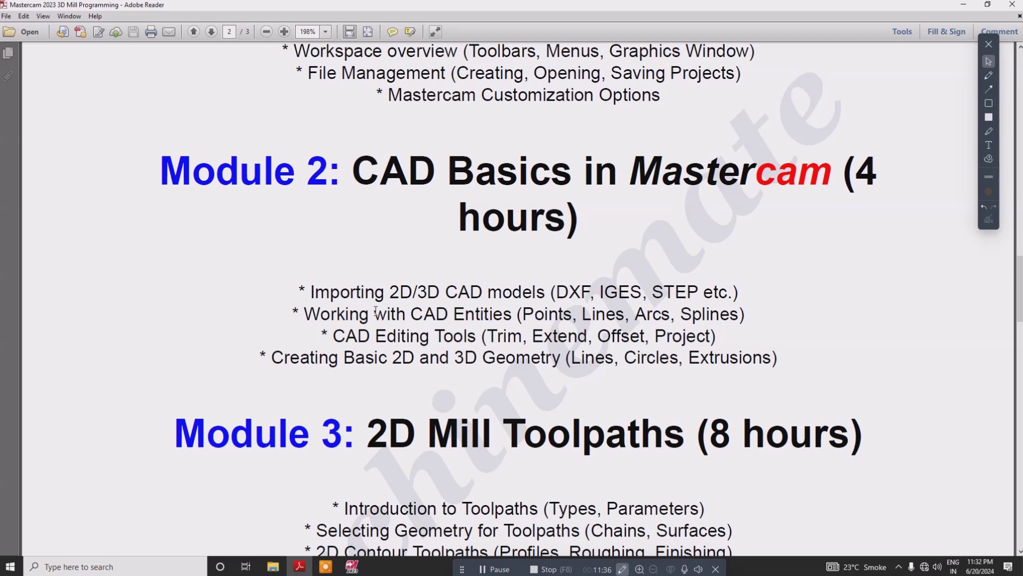
left_click(989, 103)
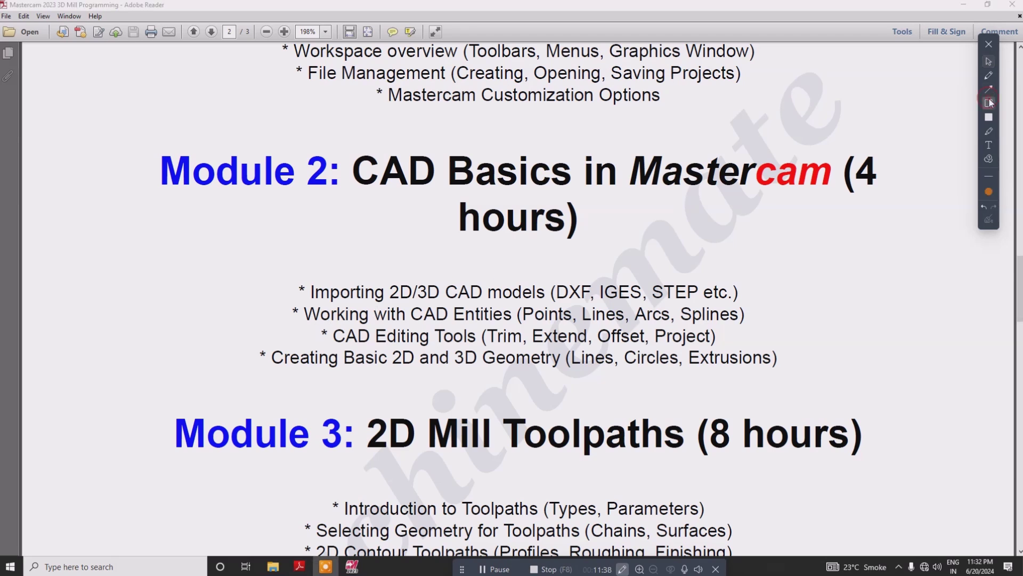
left_click_drag(292, 301, 775, 326)
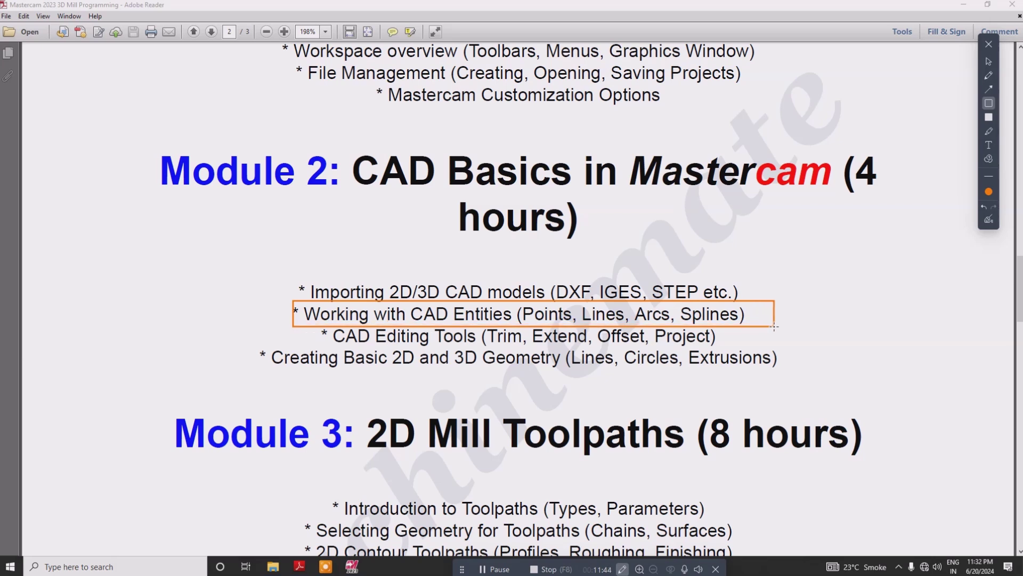